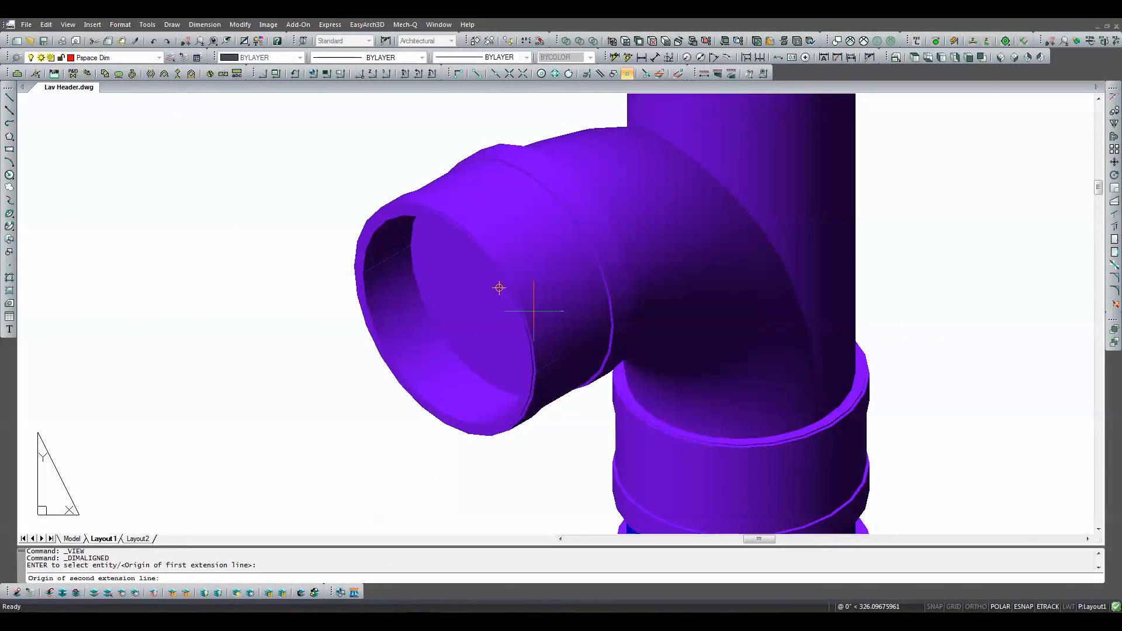
Finish the aligned dimension at the centre of the purple fitting's open branch and place its dimension line beside the fitting
scroll(533, 311, "down", 6)
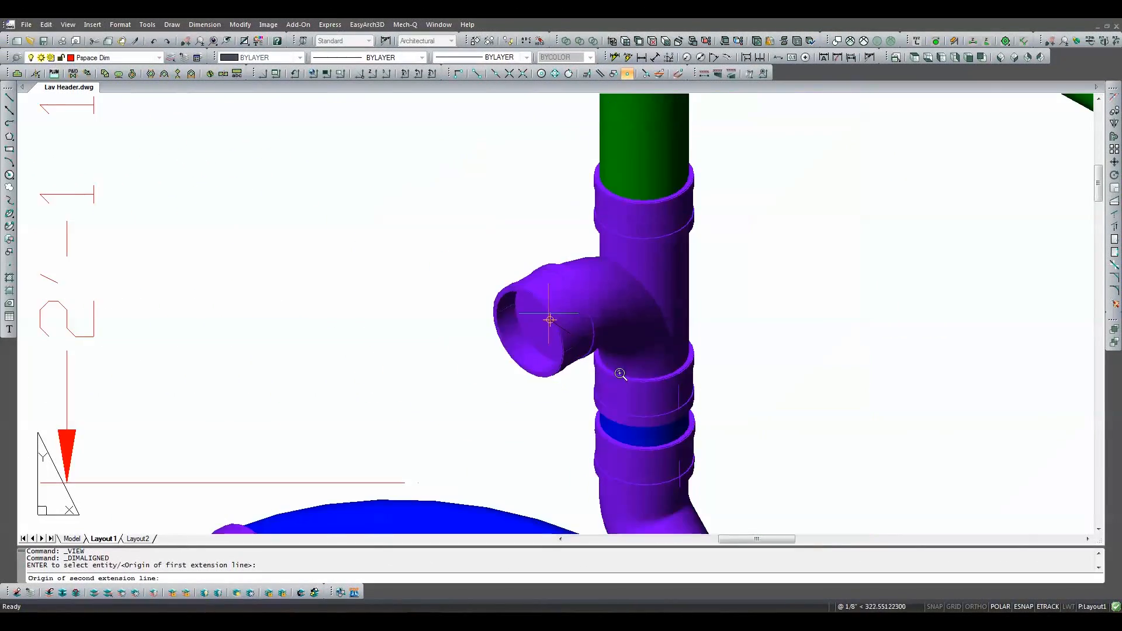
scroll(669, 426, "up", 4)
scroll(800, 359, "up", 4)
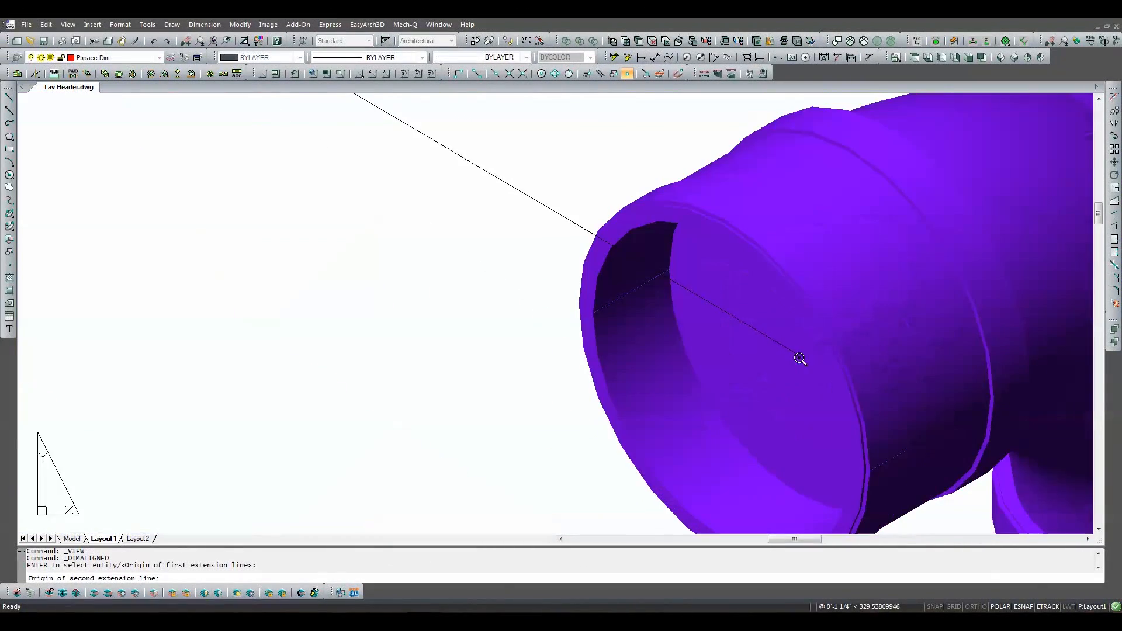
left_click(808, 334)
scroll(639, 326, "down", 5)
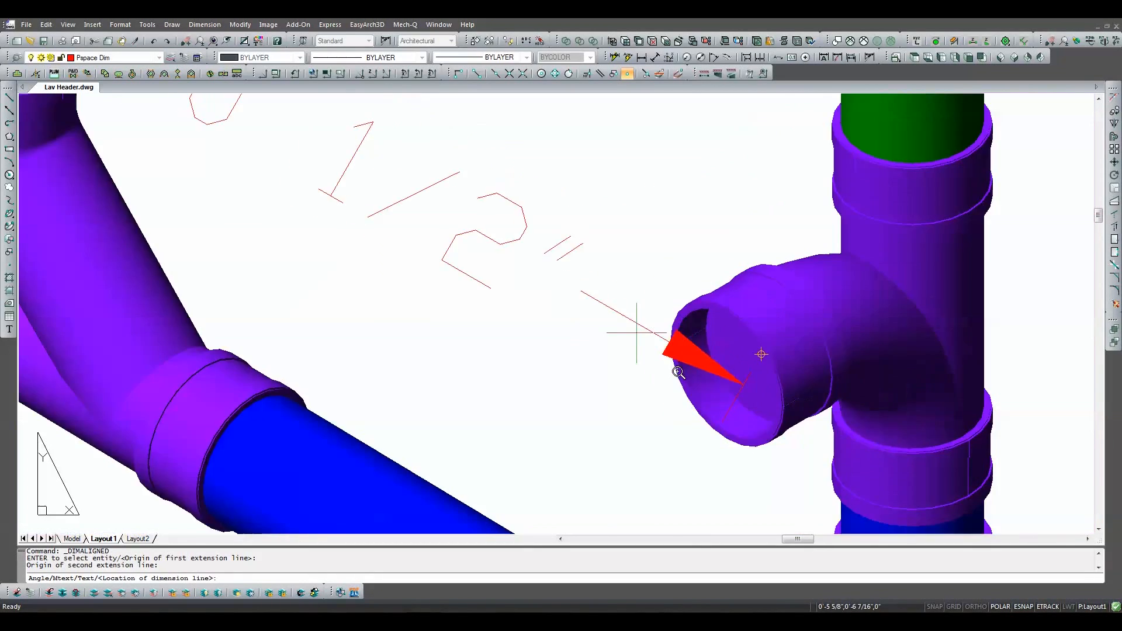
left_click(559, 391)
scroll(560, 391, "down", 4)
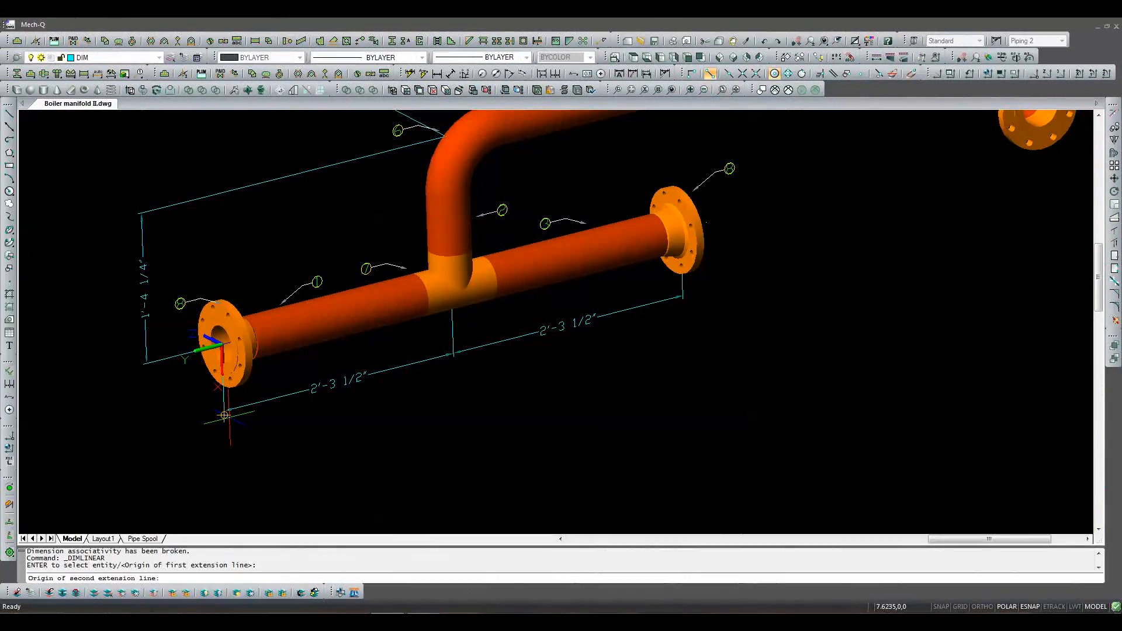
Finish the overall linear dimension at the far flange and place it below the two existing pipe dimensions
left_click(682, 300)
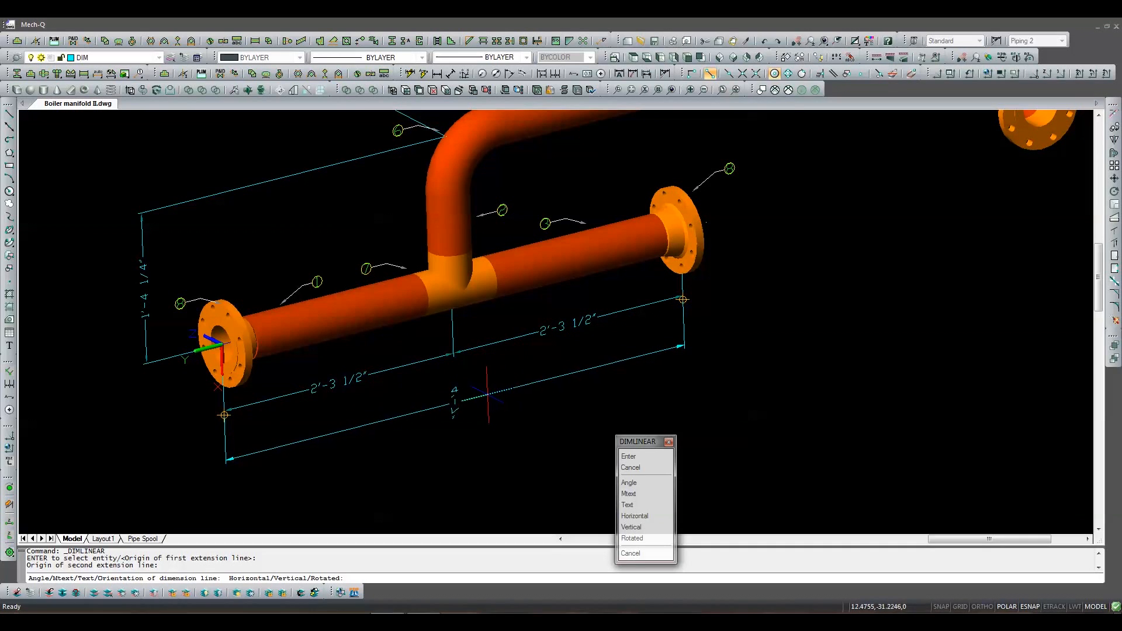
left_click(485, 395)
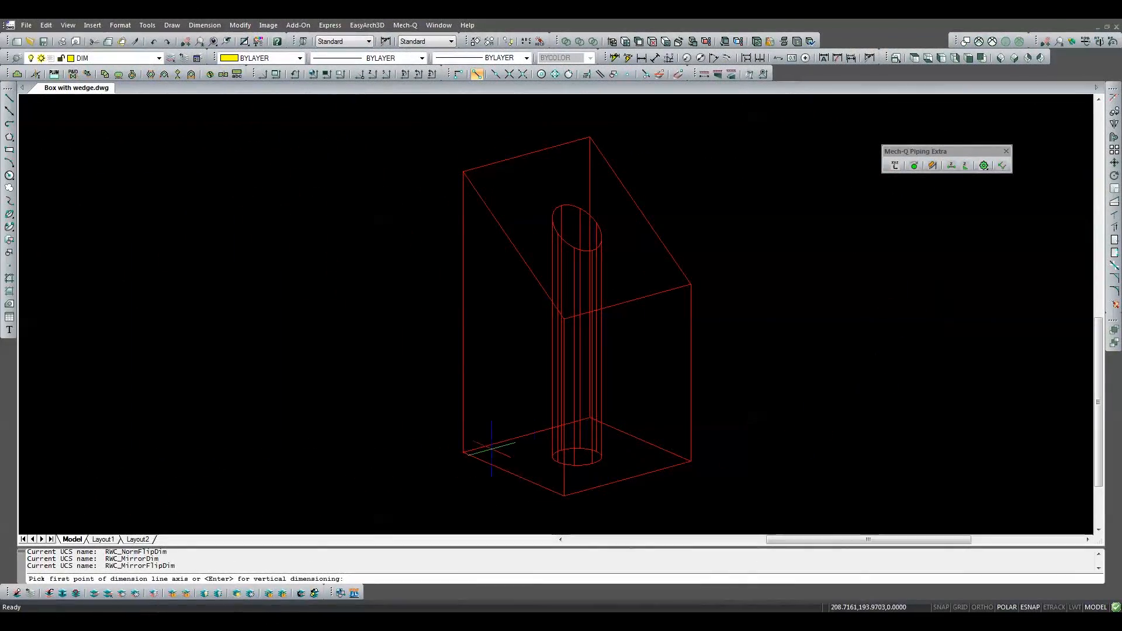
Dimension the box's front-left bottom edge between its two corners, placing the dimension line just below the edge
left_click(463, 452)
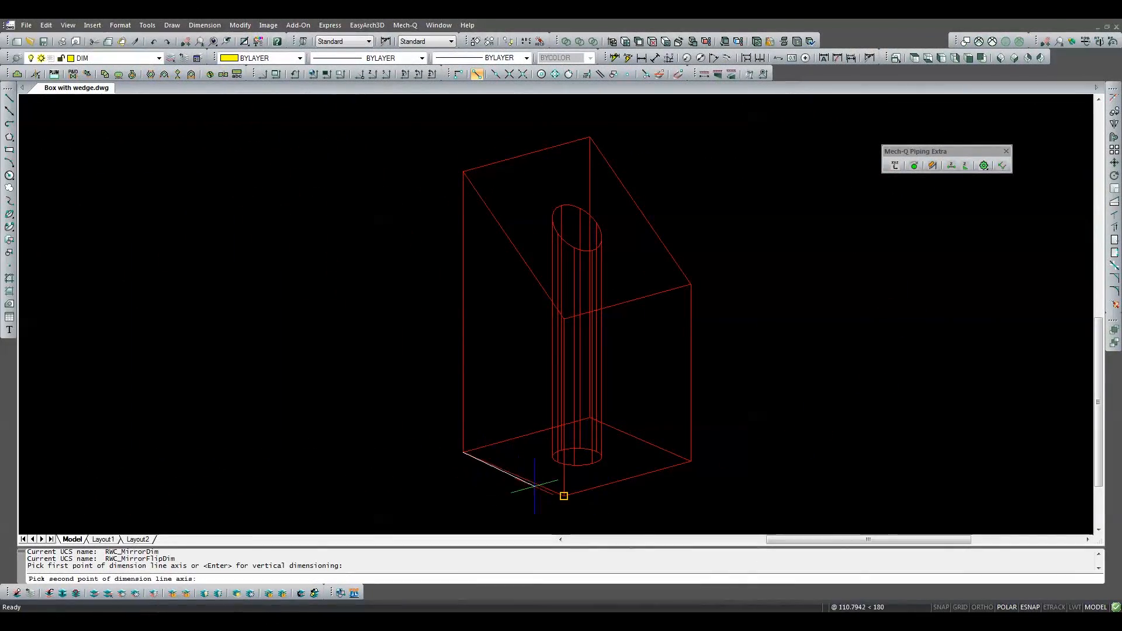
left_click(563, 496)
left_click(490, 494)
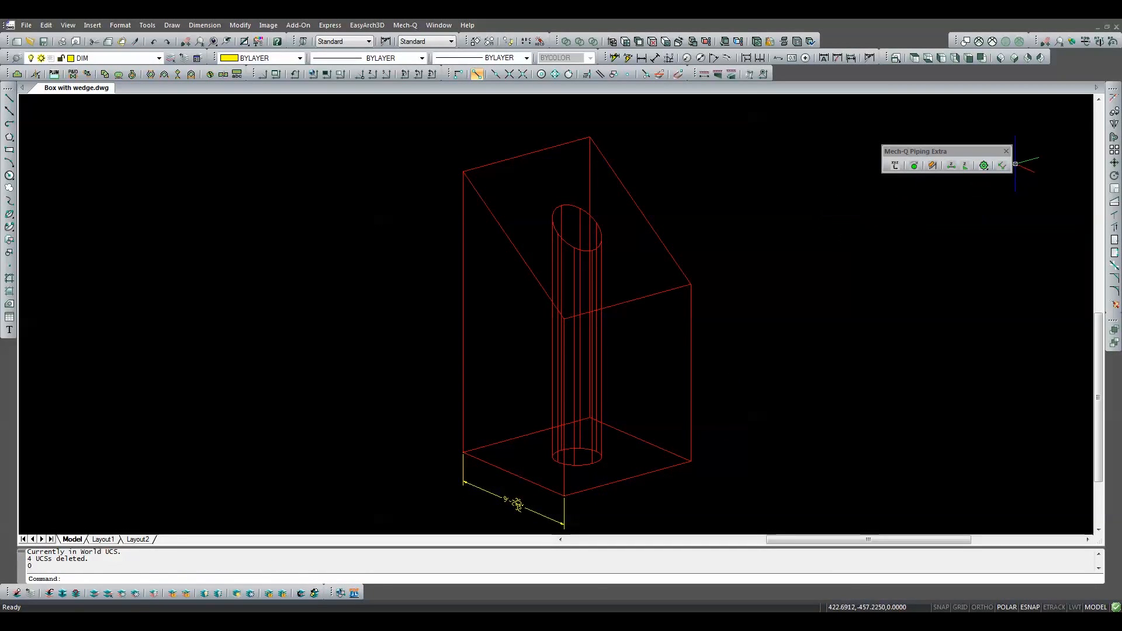
Add a 3D dimension along the box's front-right bottom edge, aligning its dimension line with the end of the neighbouring dimension
left_click(1004, 167)
left_click(573, 490)
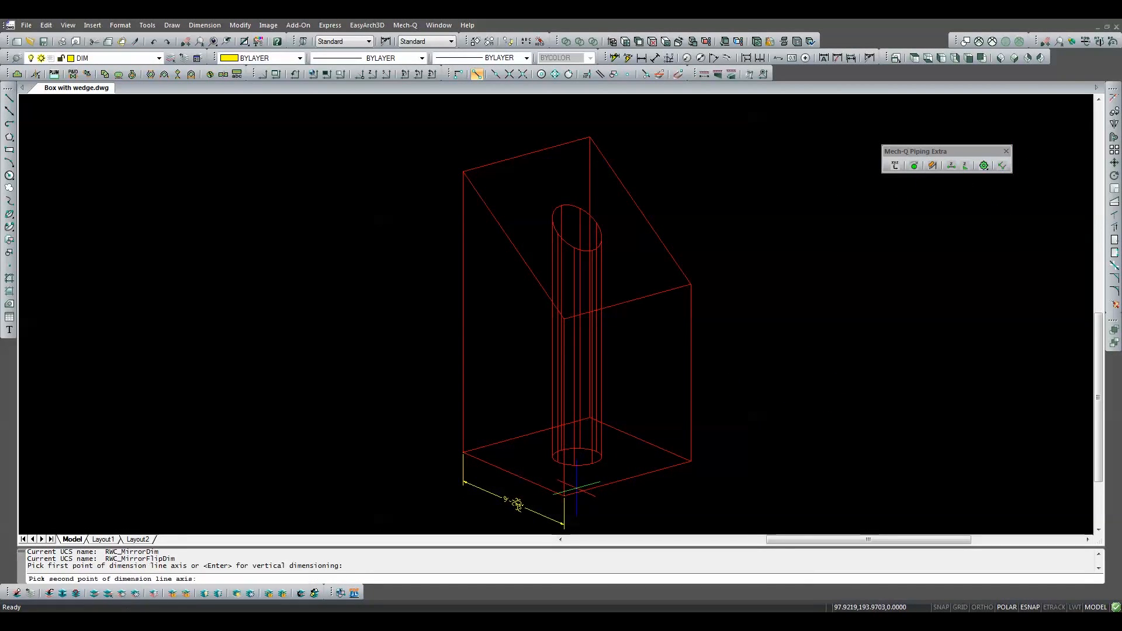
left_click(689, 461)
key("Return")
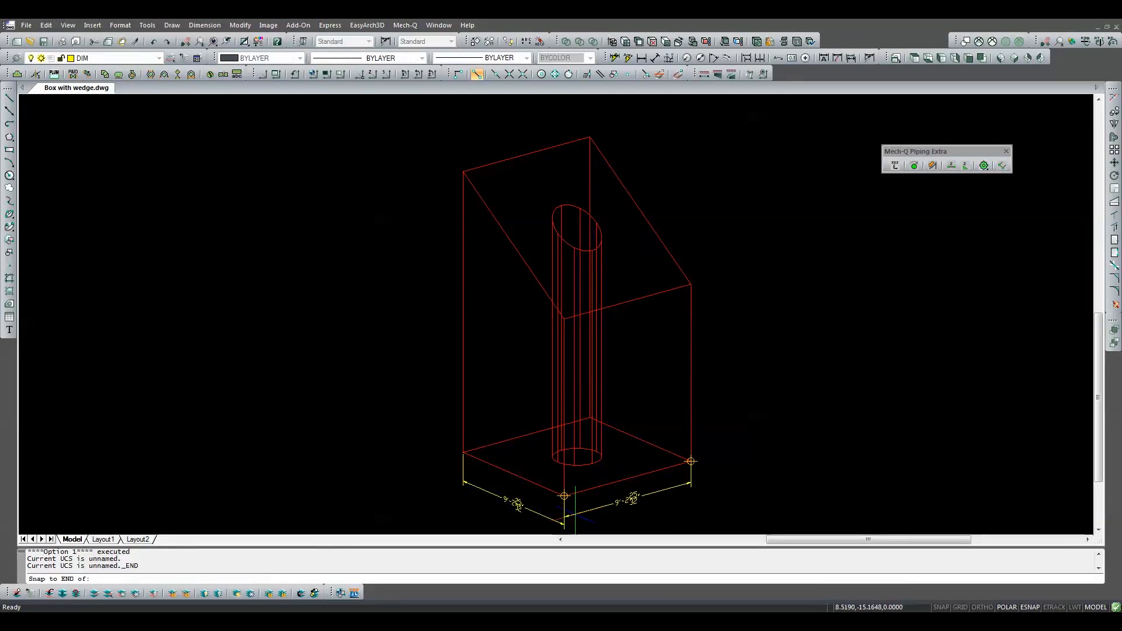
left_click(565, 524)
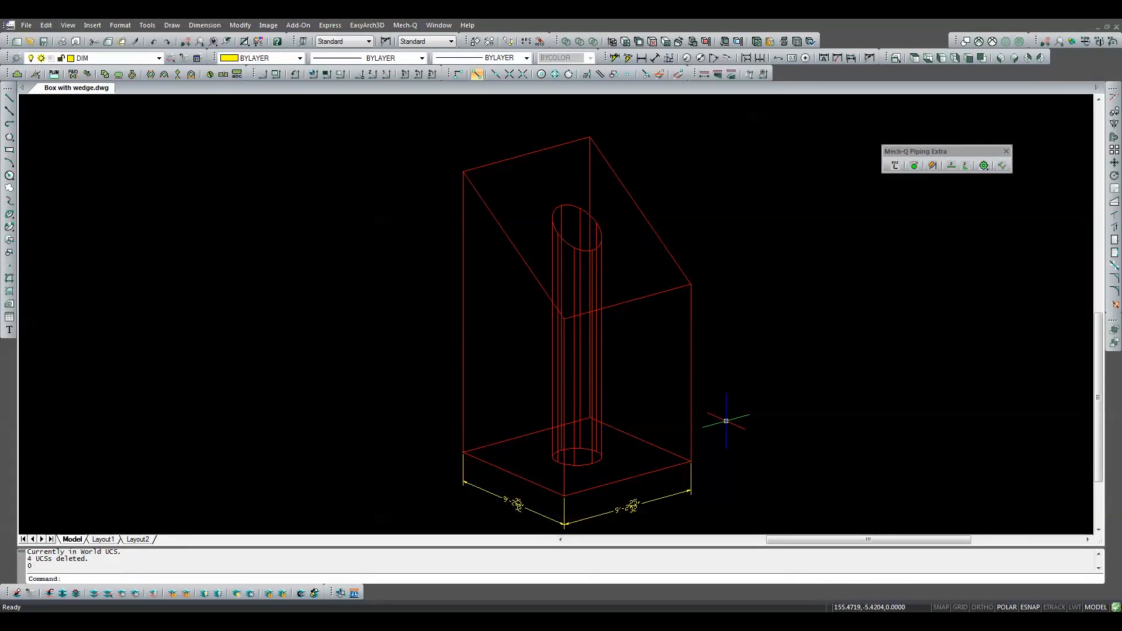
Add a vertical 3D dimension between the bottom and top corners of the box's right edge, placed outside the box
left_click(1002, 166)
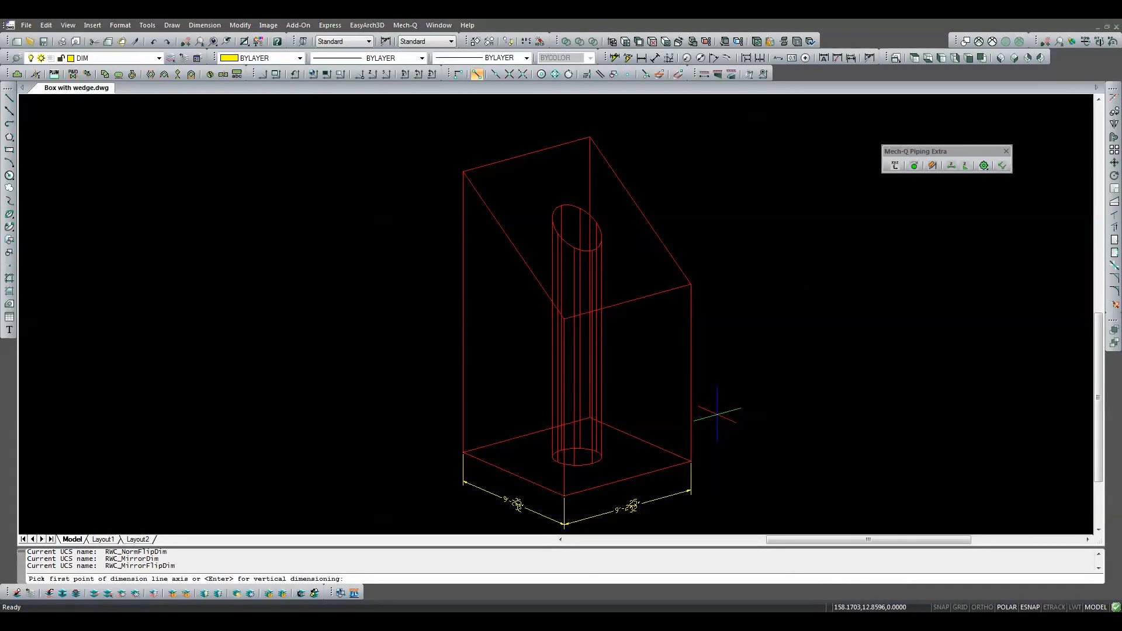
key("Return")
left_click(697, 437)
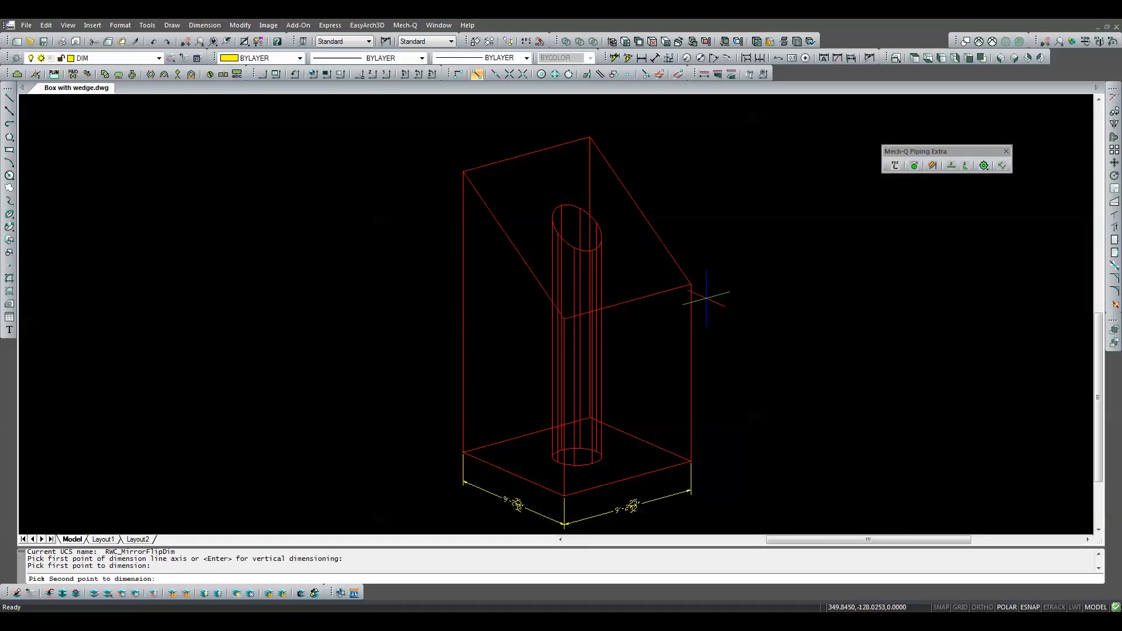
left_click(692, 285)
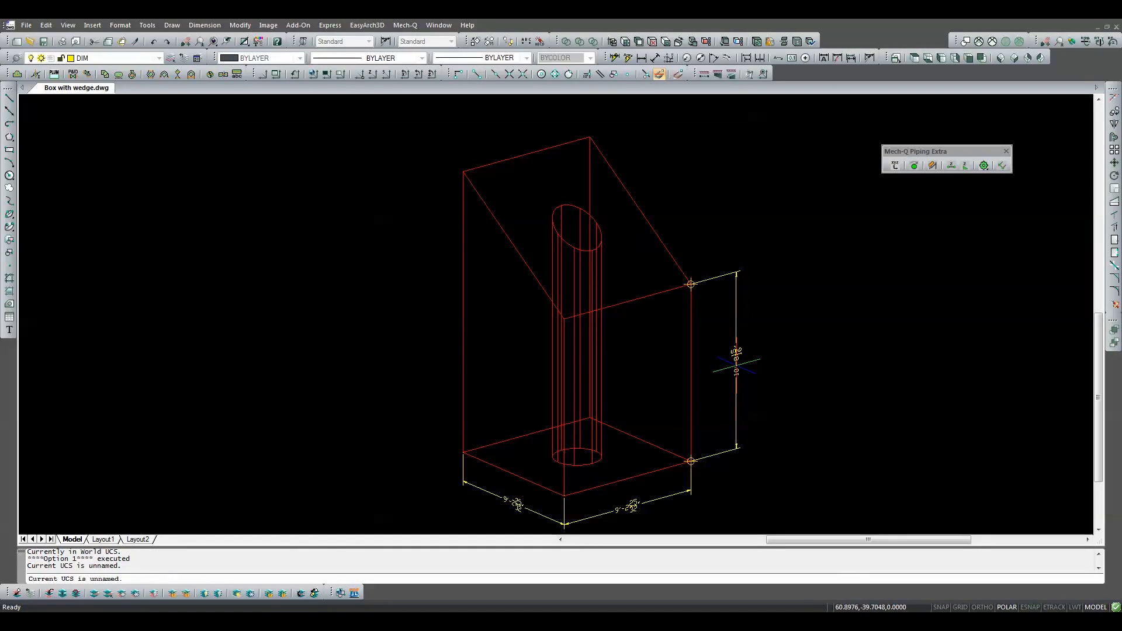
left_click(736, 365)
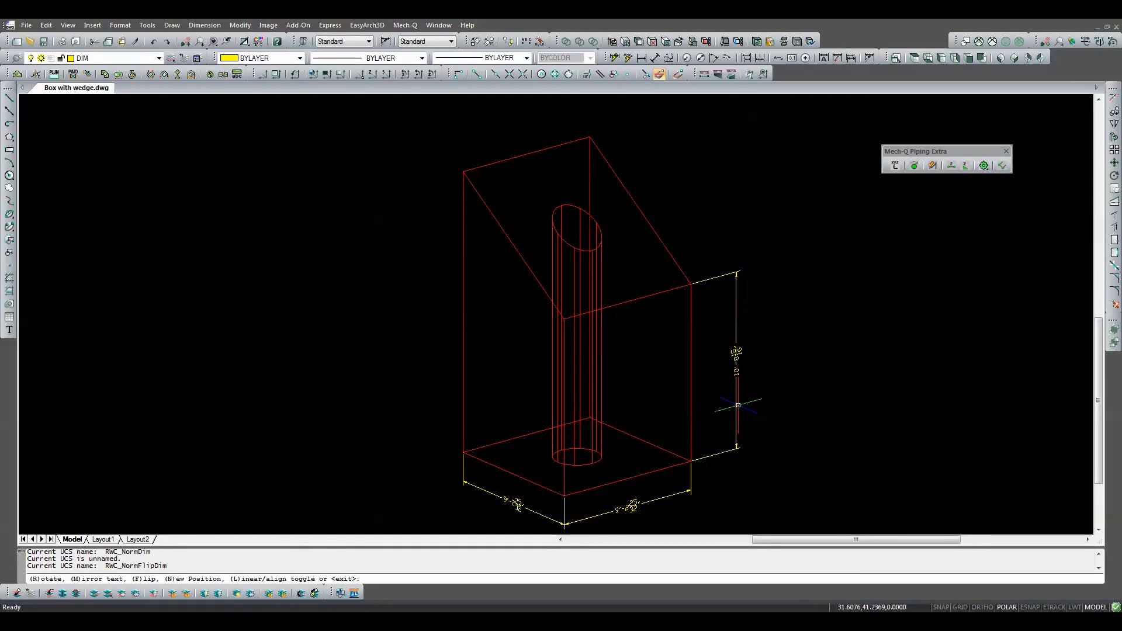
Mirror the vertical dimension's text and rotate the dimension so it extends parallel to the box's front-left bottom edge
type("m")
key("Return")
type("r")
key("Return")
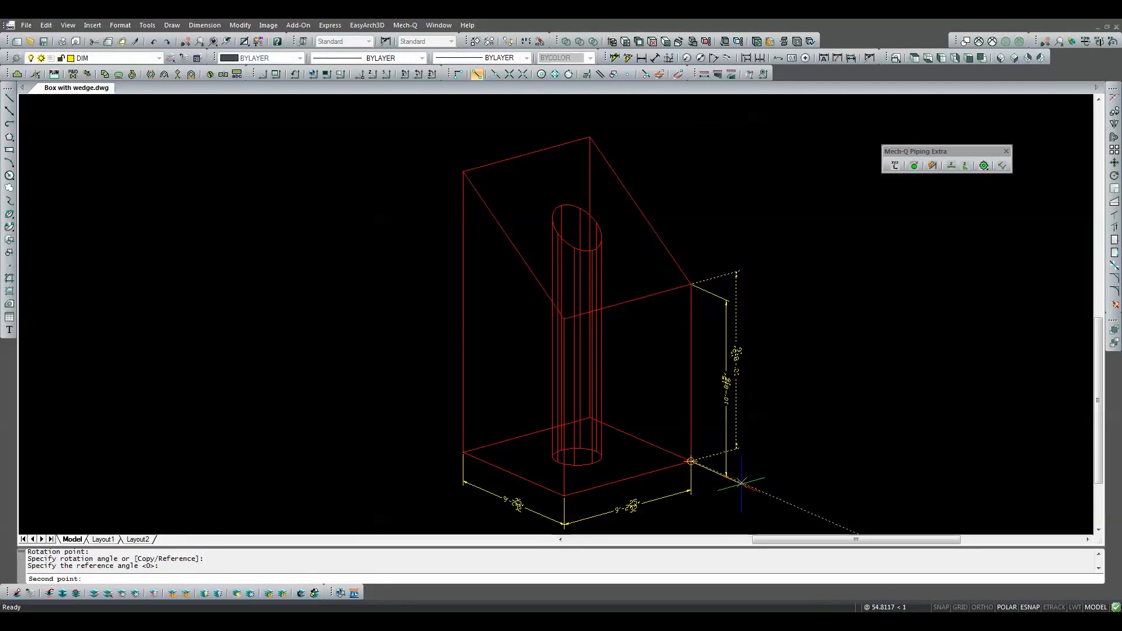
left_click(738, 480)
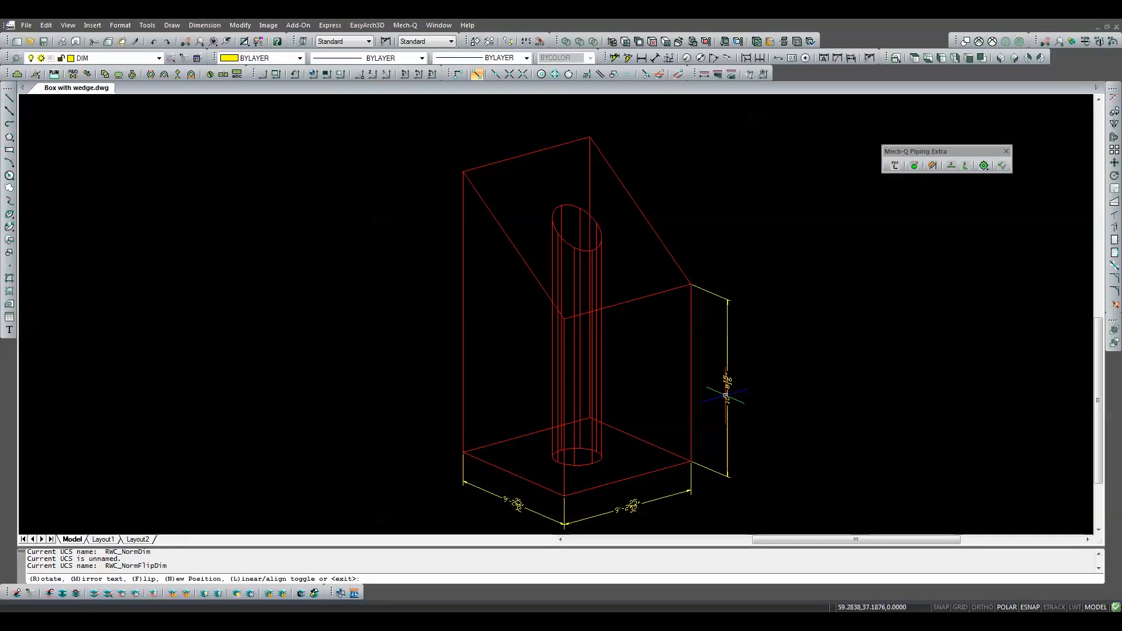
key("Return")
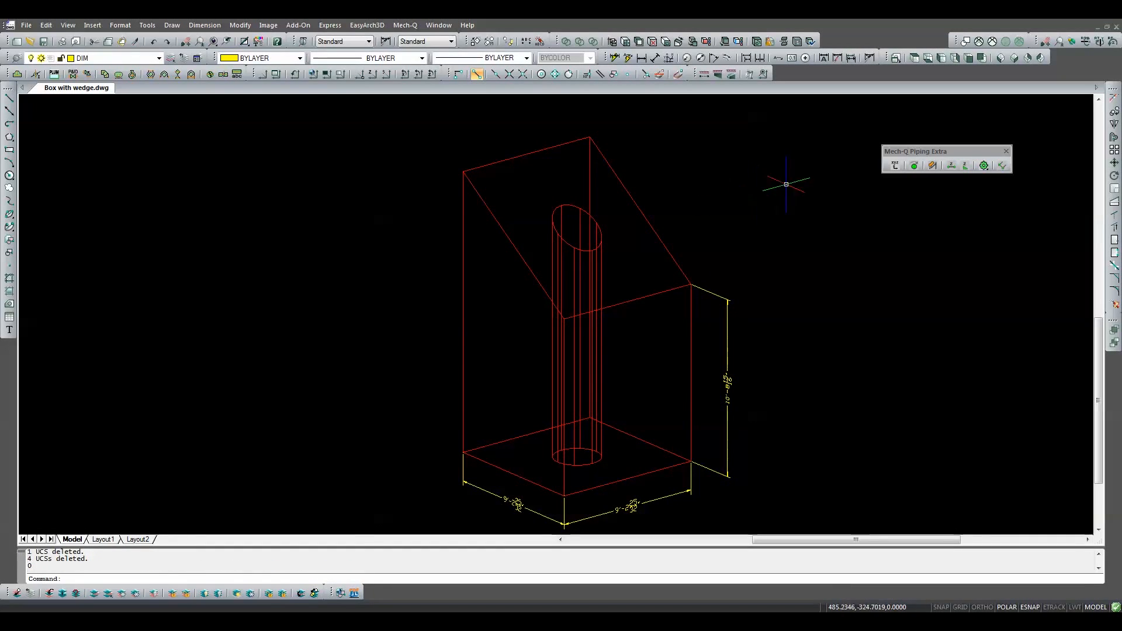
Add a 3D dimension along the right sloped edge, placed outside the box, and mirror its text to read correctly
left_click(933, 166)
left_click(688, 277)
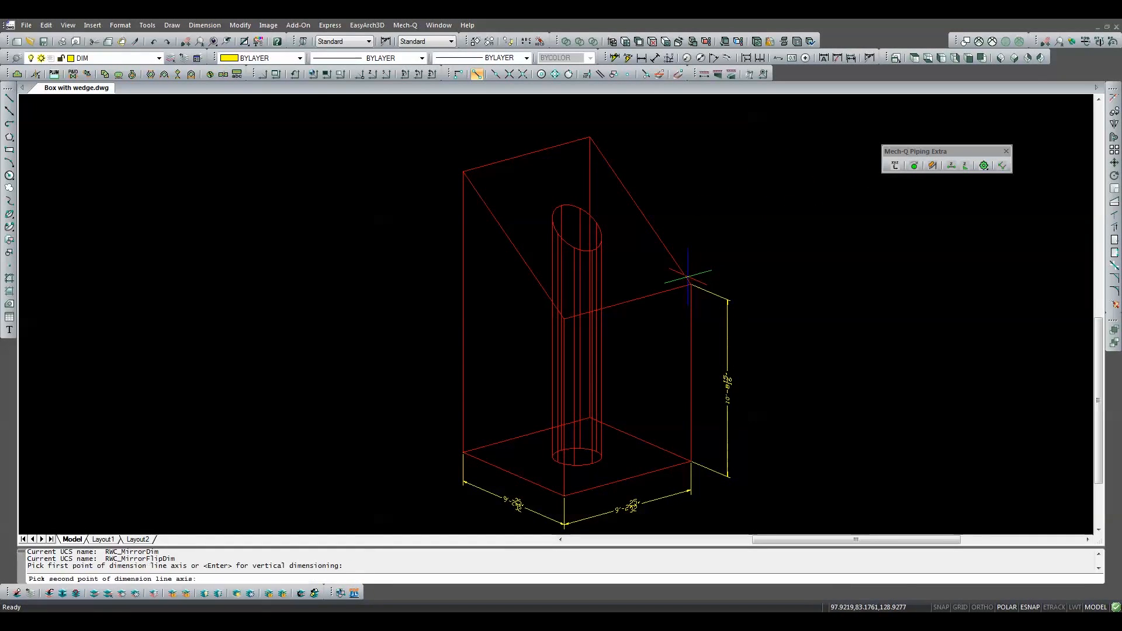
left_click(588, 137)
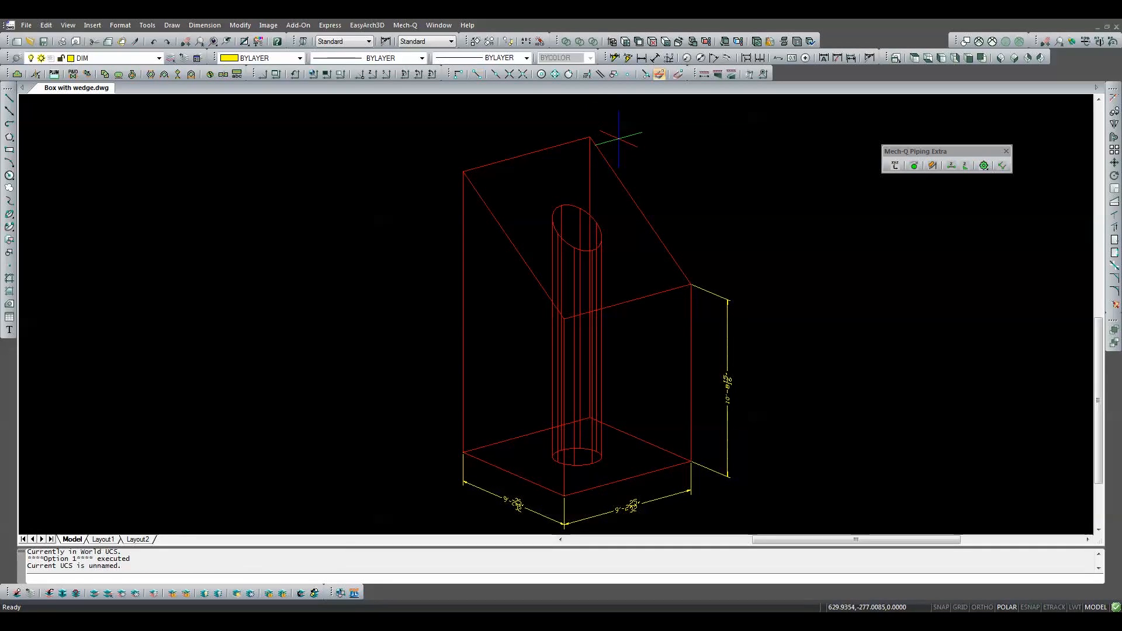
left_click(654, 172)
scroll(662, 176, "up", 3)
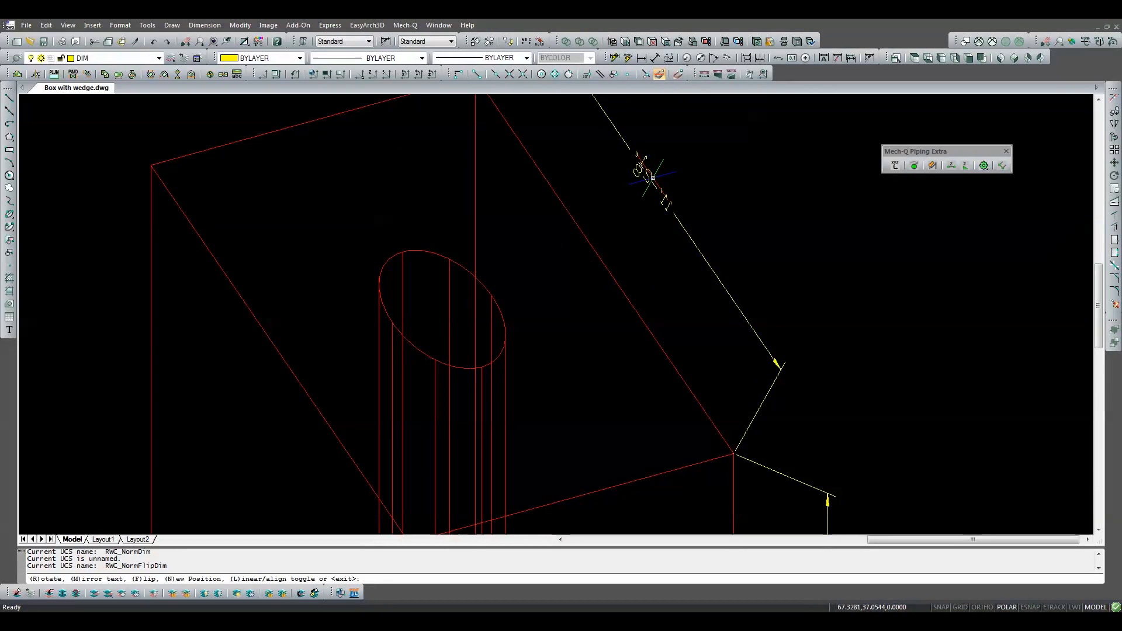
type("m")
key("Return")
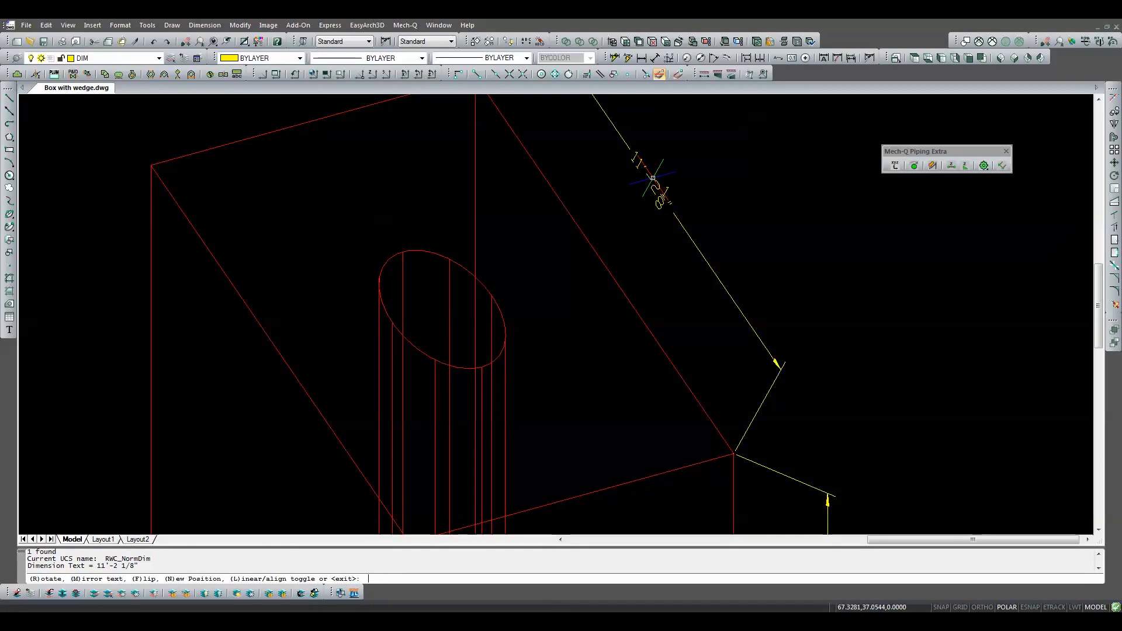
key("Return")
scroll(632, 193, "down", 3)
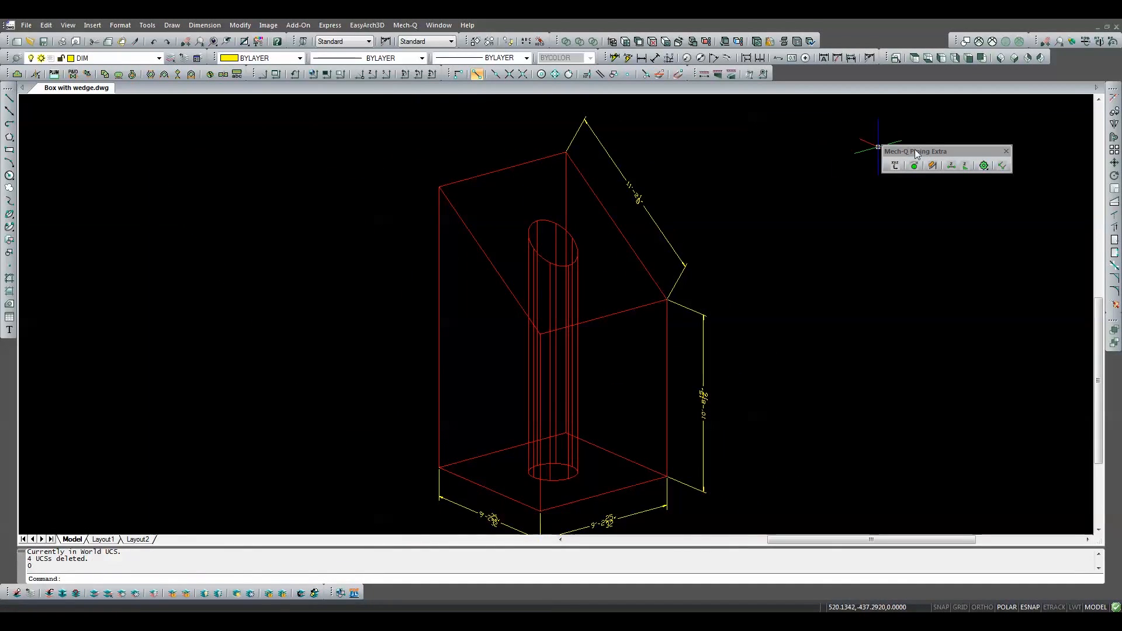
Add a 3D dimension between the two corners of the box's upper back edge, placing it above the edge
left_click(1003, 165)
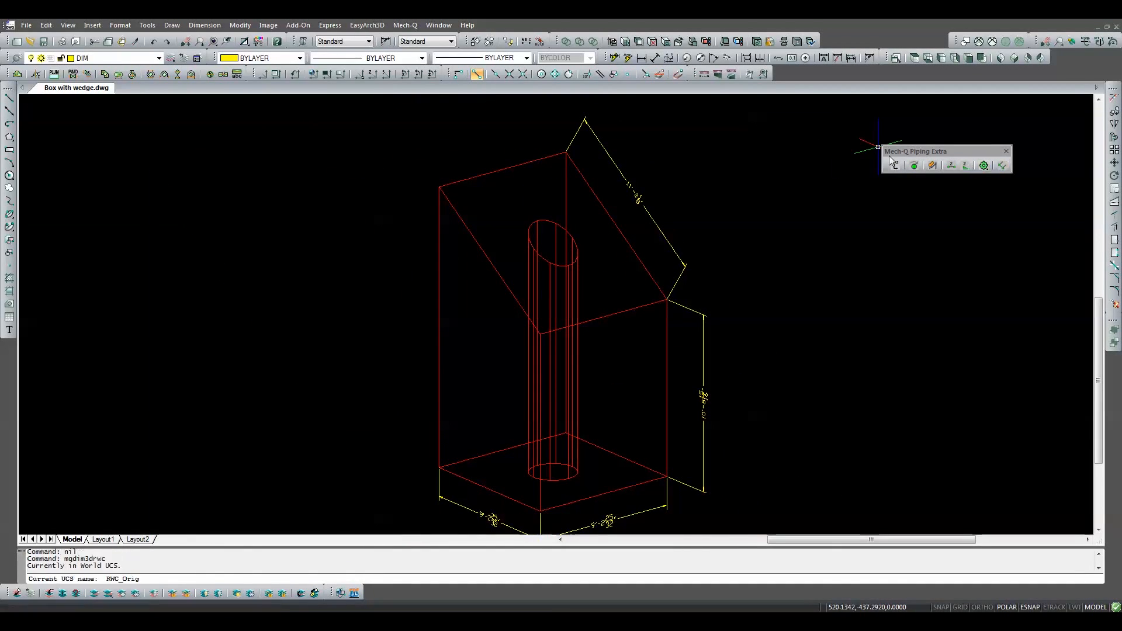
left_click(565, 152)
left_click(439, 187)
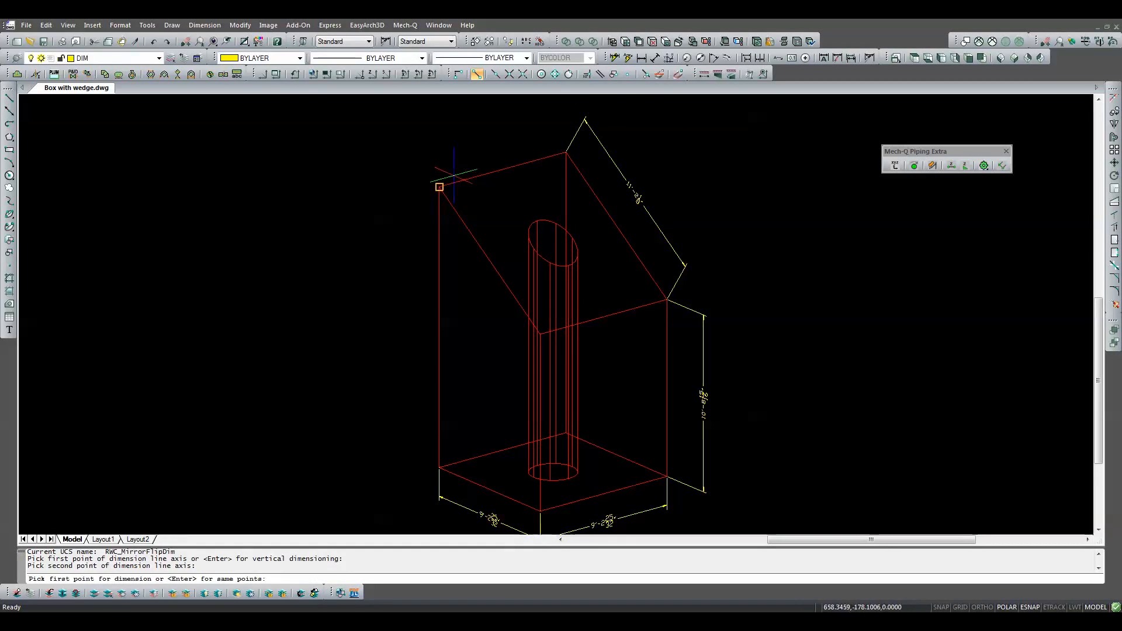
key("Return")
left_click(520, 133)
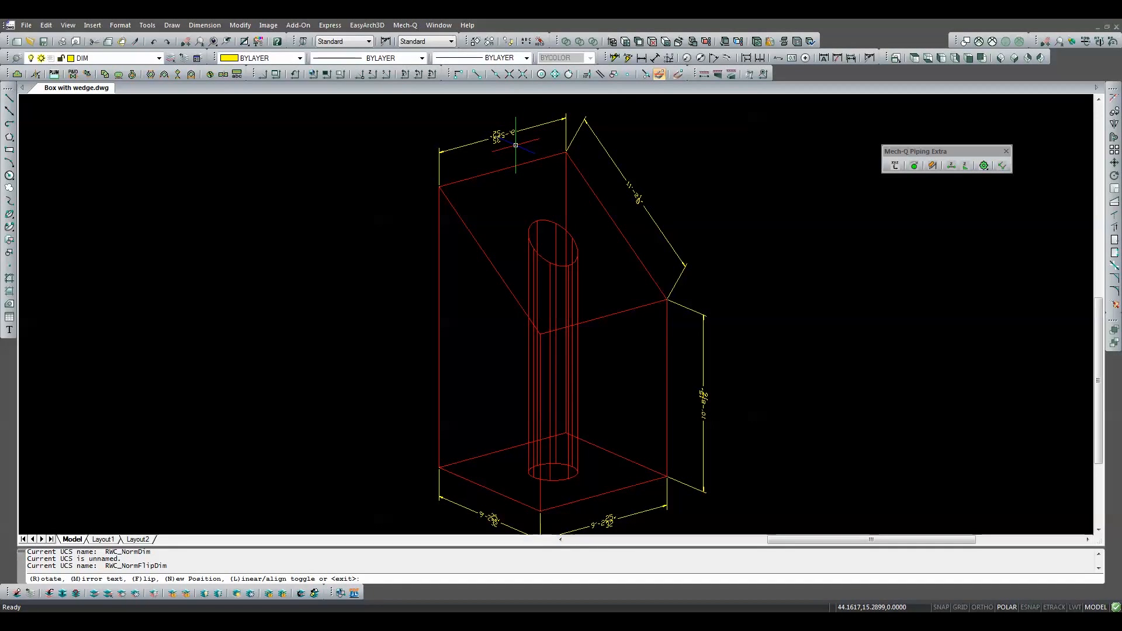
scroll(497, 134, "up", 4)
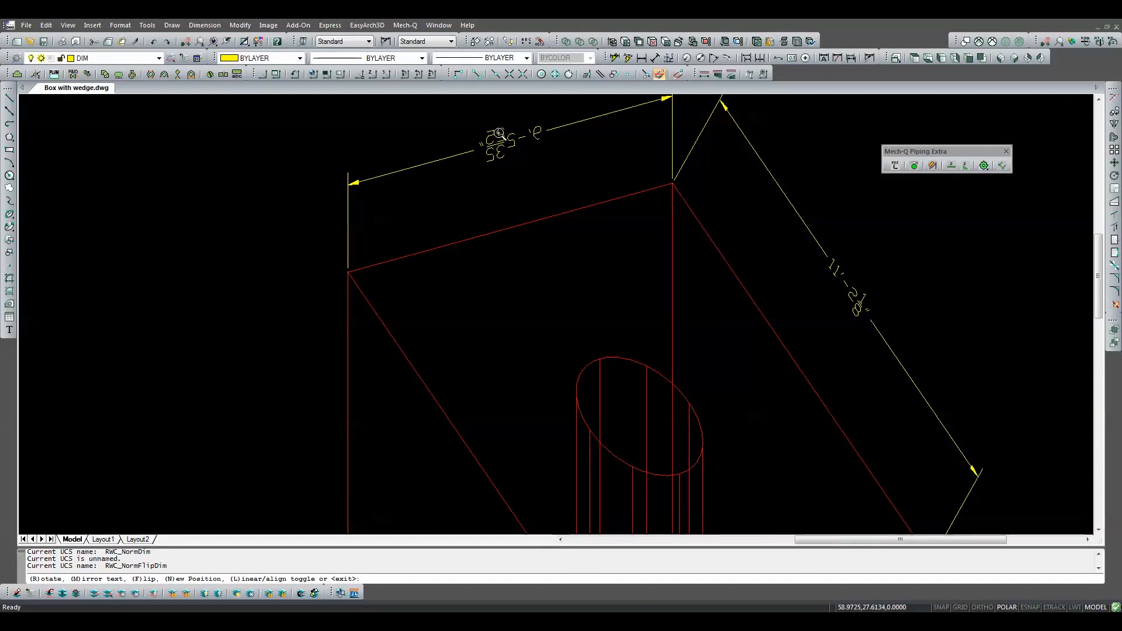
left_click(498, 134)
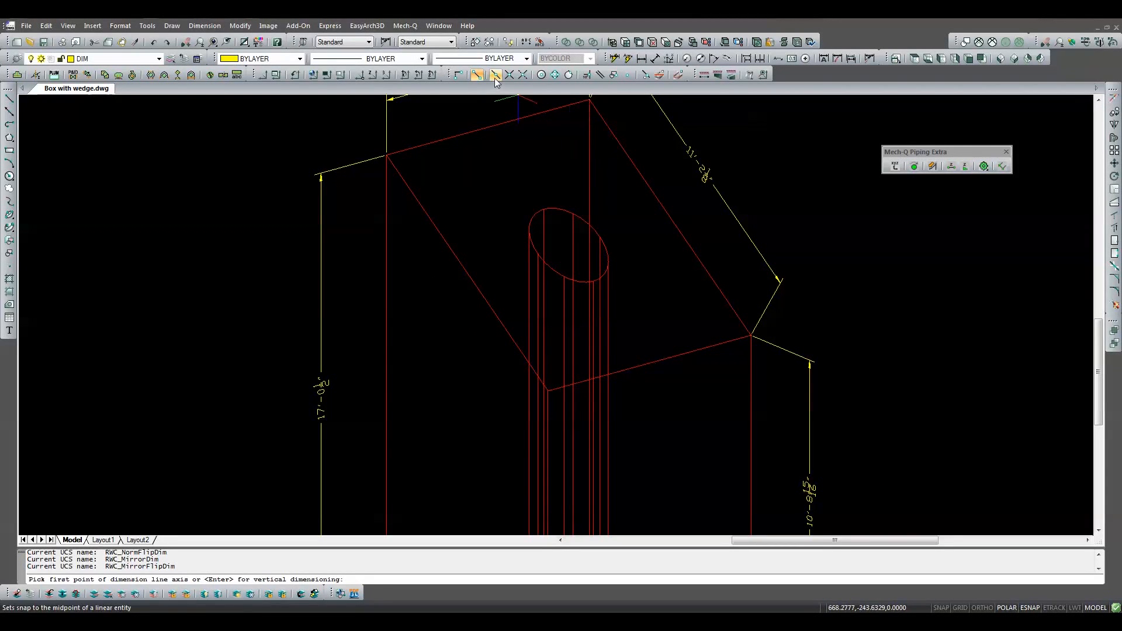
Dimension from the sloped face's lower-edge midpoint to the hole's centre, place it beside the hole and mirror its text
left_click(495, 80)
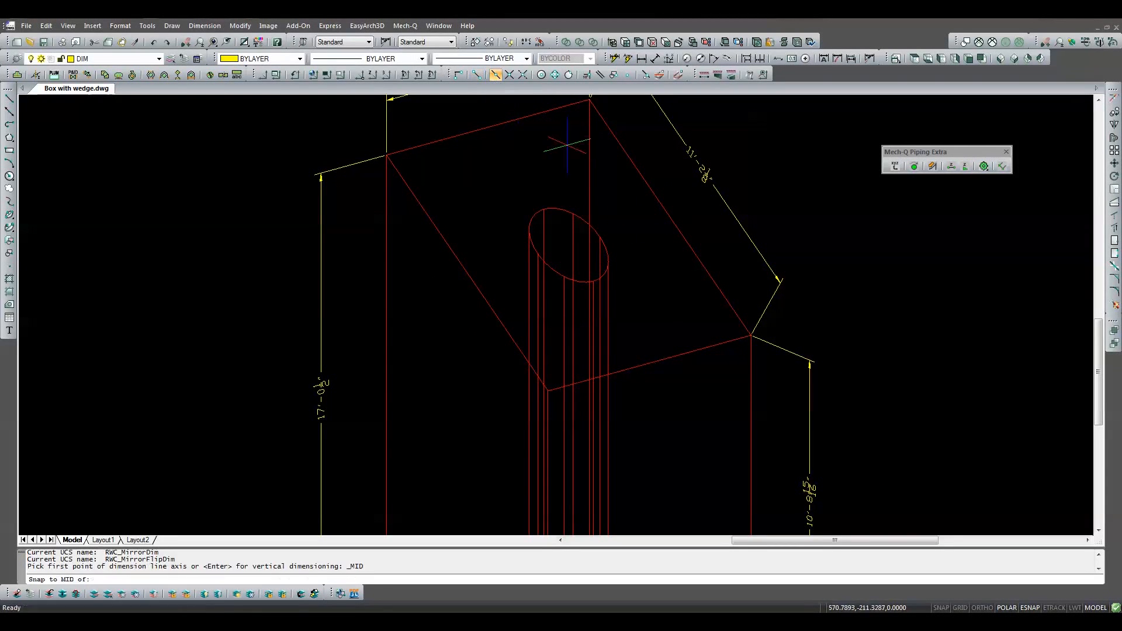
left_click(647, 360)
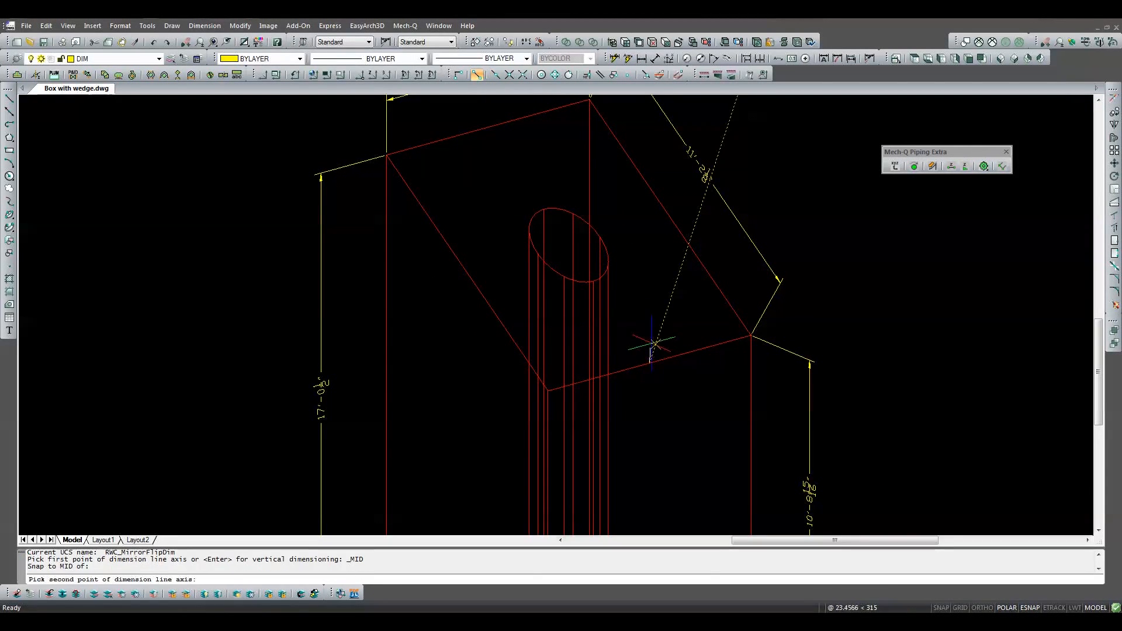
left_click(541, 74)
left_click(568, 245)
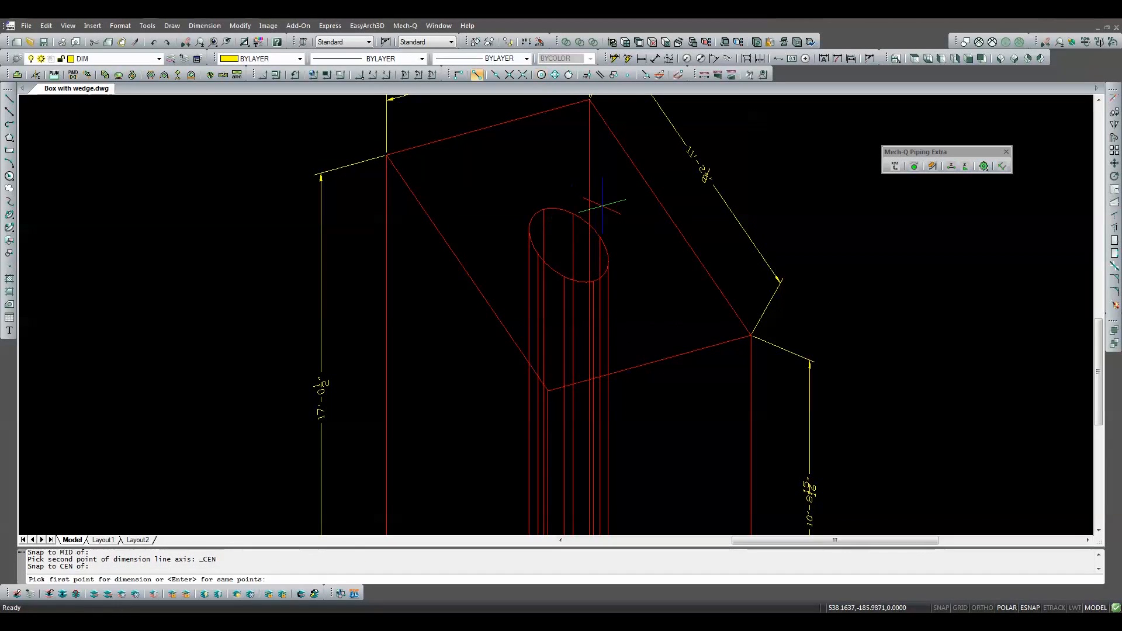
left_click(626, 181)
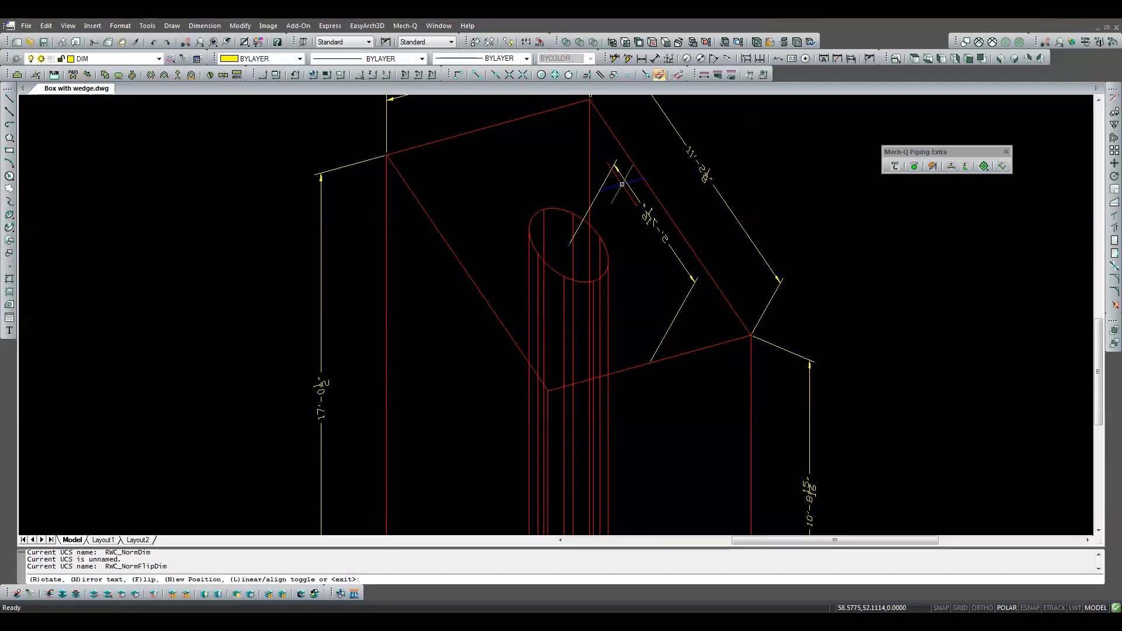
type("m")
key("Return")
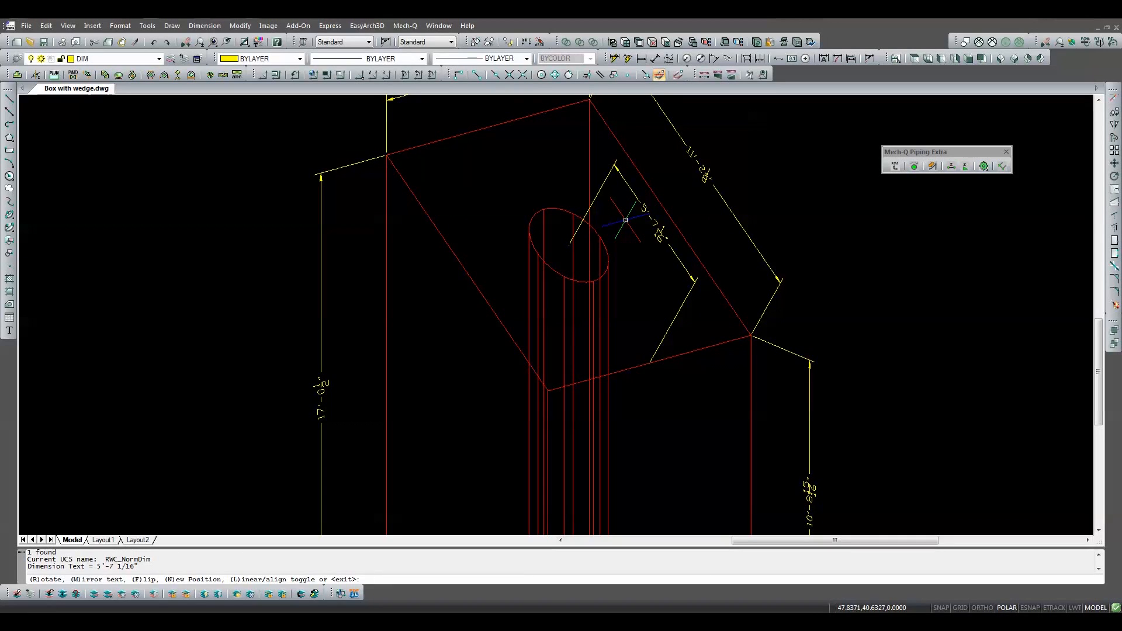
Rotate the hole-centre dimension so its extension lines run parallel to the sloped face's lower edge
type("r")
key("Return")
left_click(547, 387)
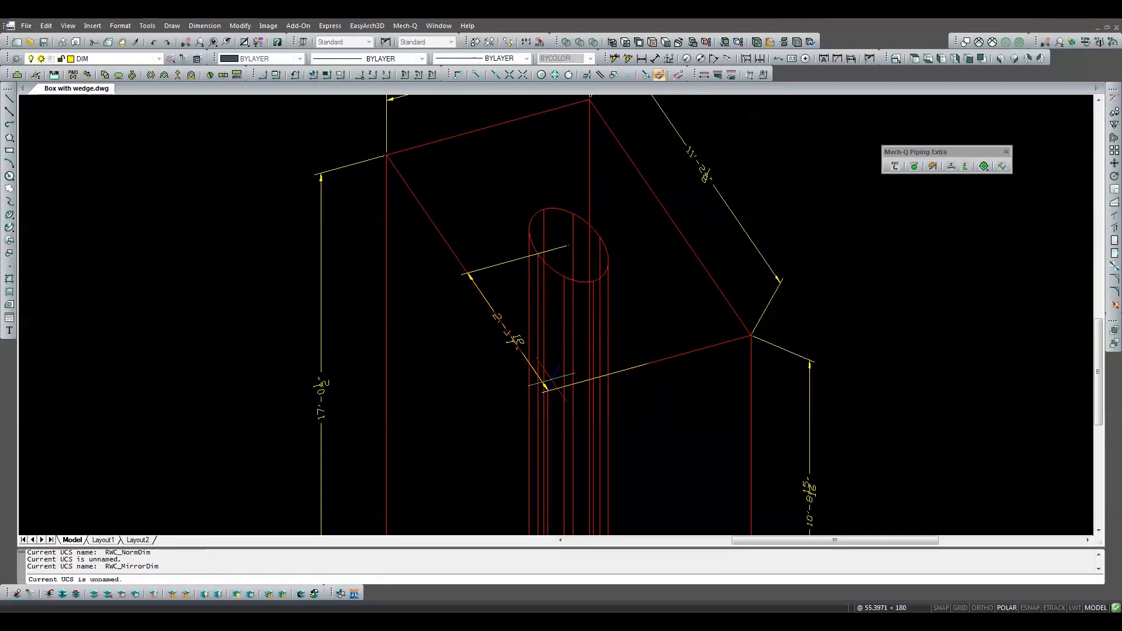
Reposition the rotated dimension closer to the hole, inside the sloped face, and flip its text
type("n")
key("Return")
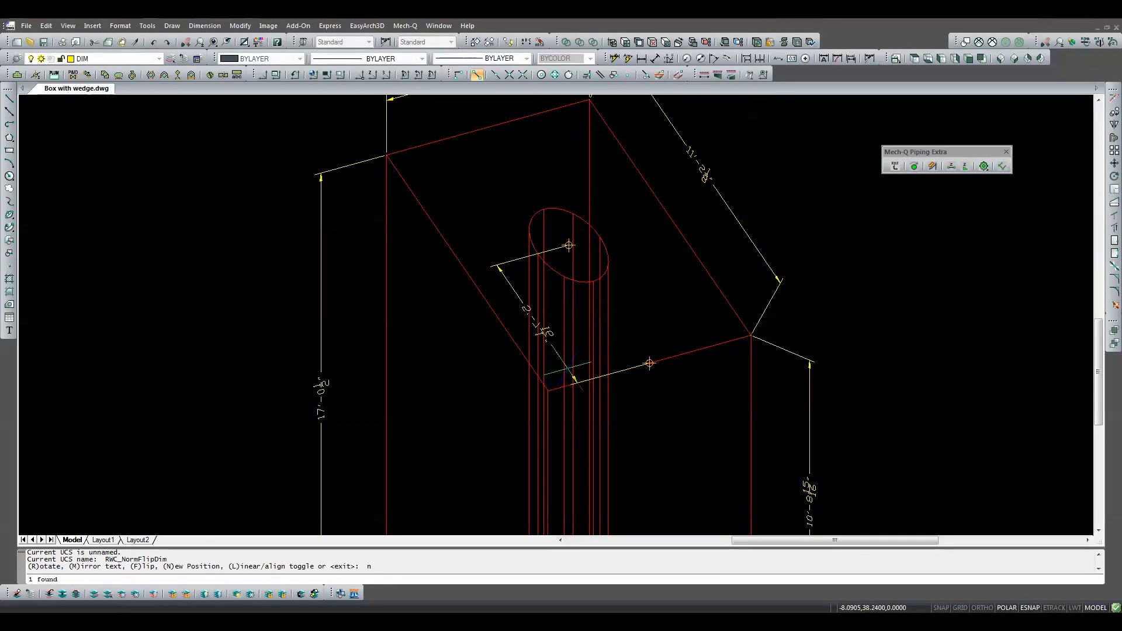
left_click(584, 367)
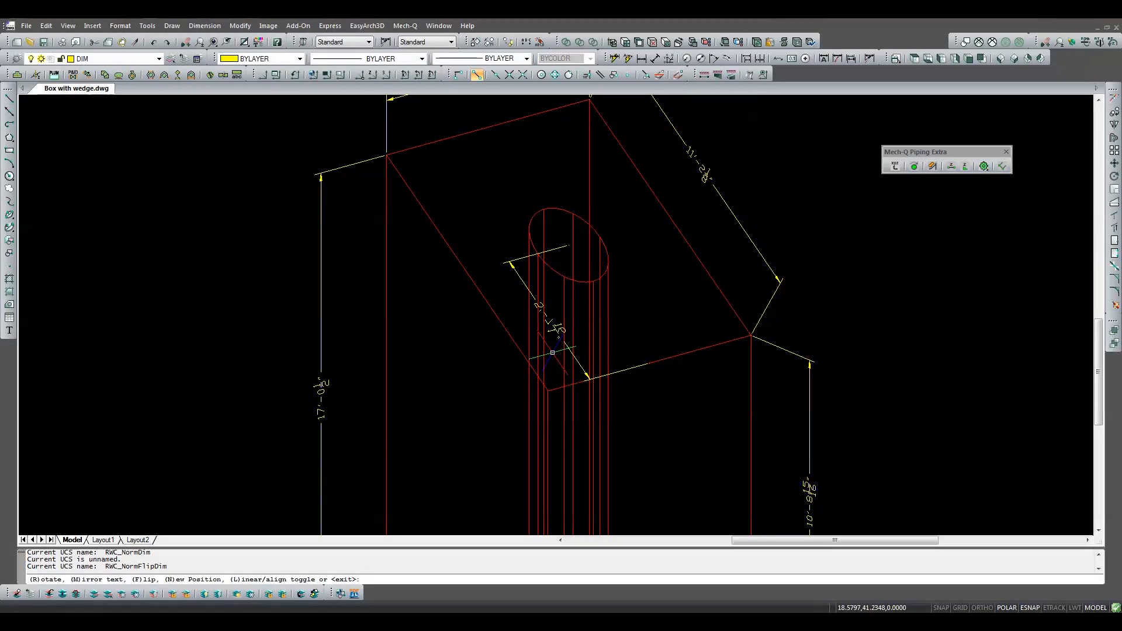
type("f")
key("Return")
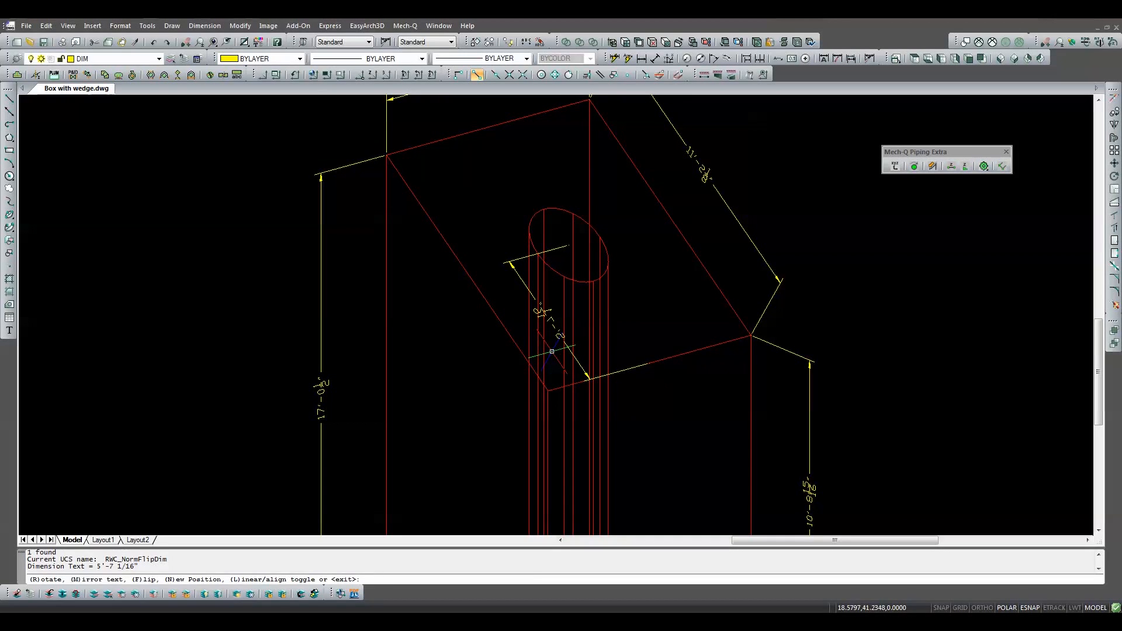
key("Return")
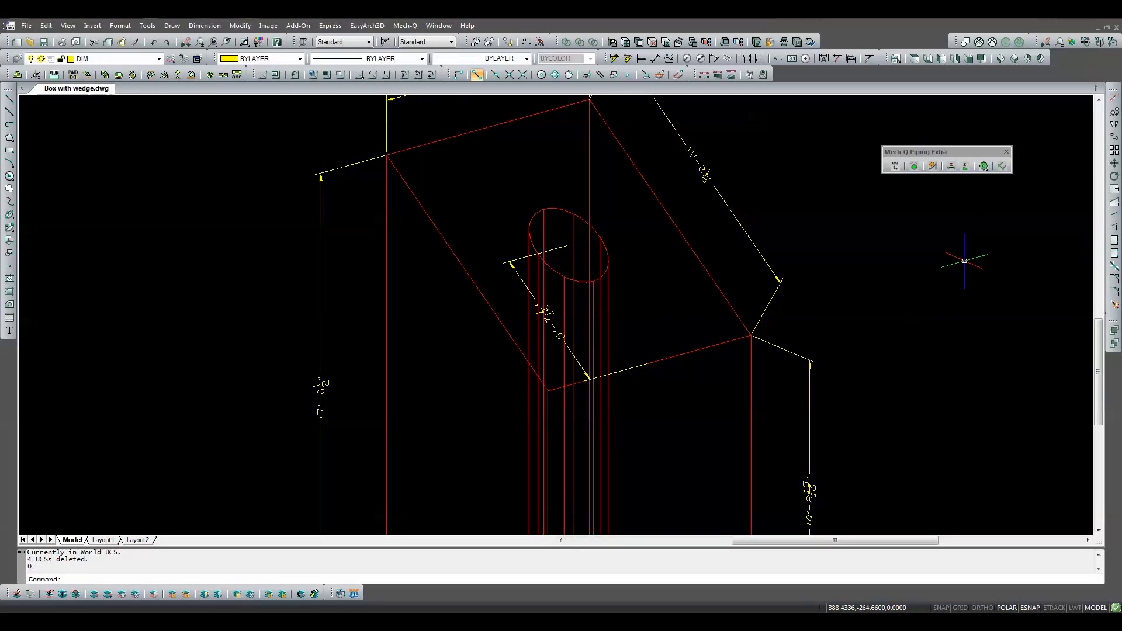
Add a 3D dimension from the midpoint of the right sloped edge to the hole's centre, placed above the hole
left_click(1002, 166)
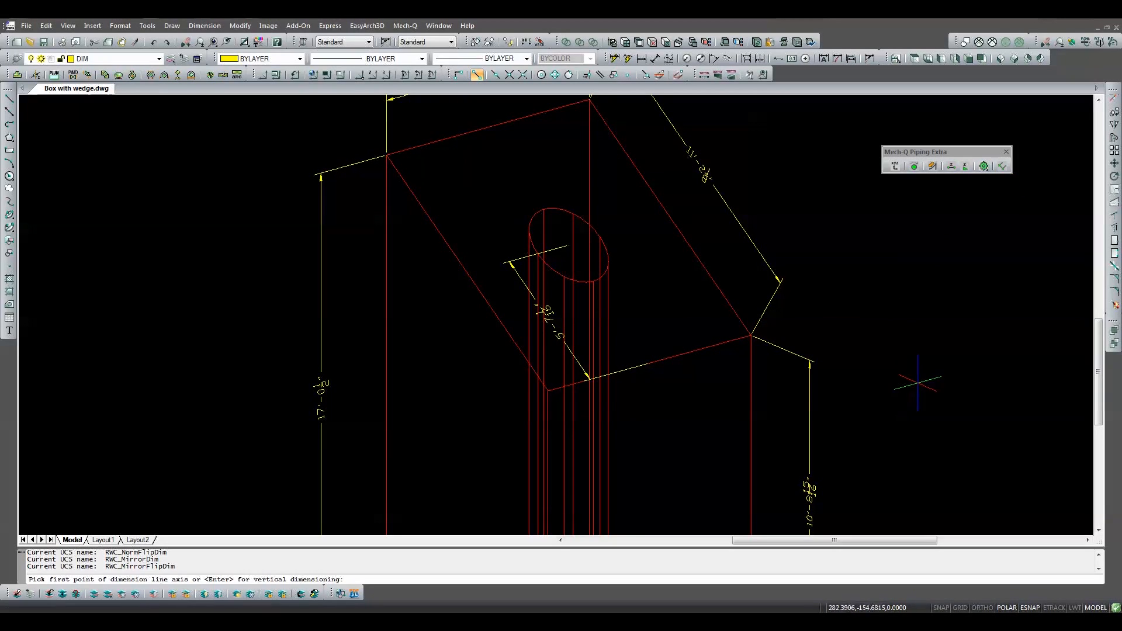
left_click(495, 74)
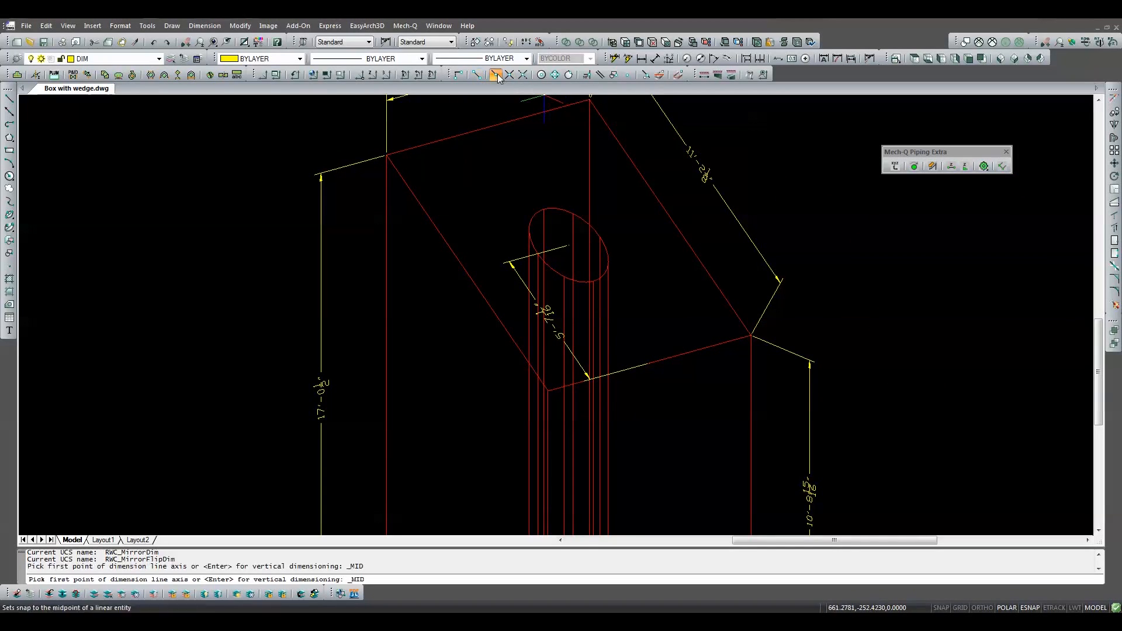
left_click(669, 216)
left_click(542, 74)
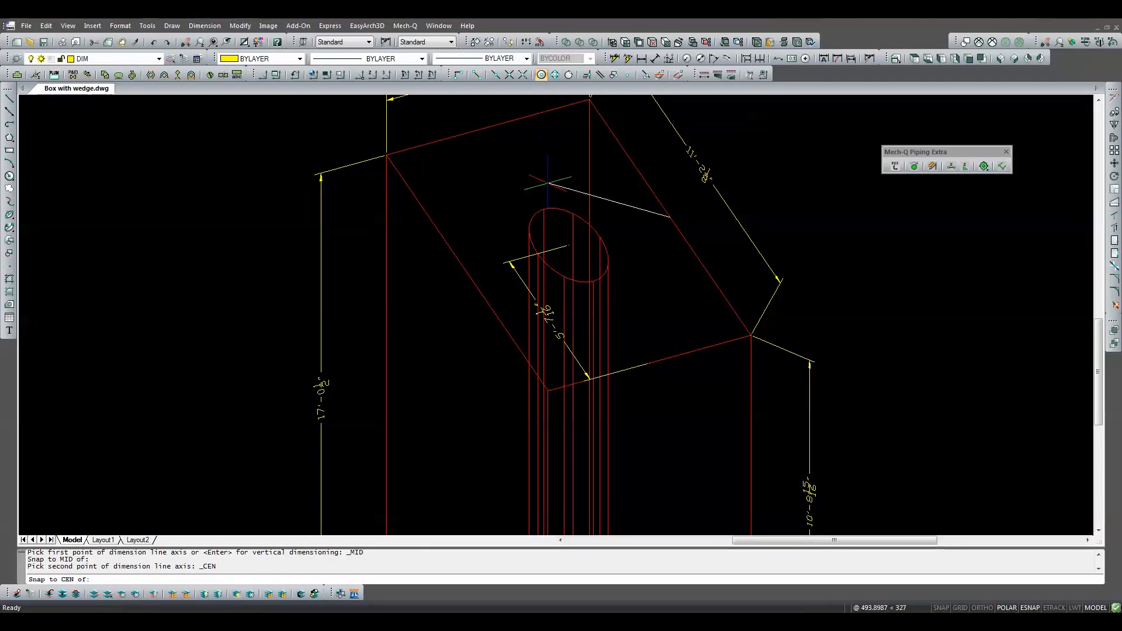
left_click(568, 246)
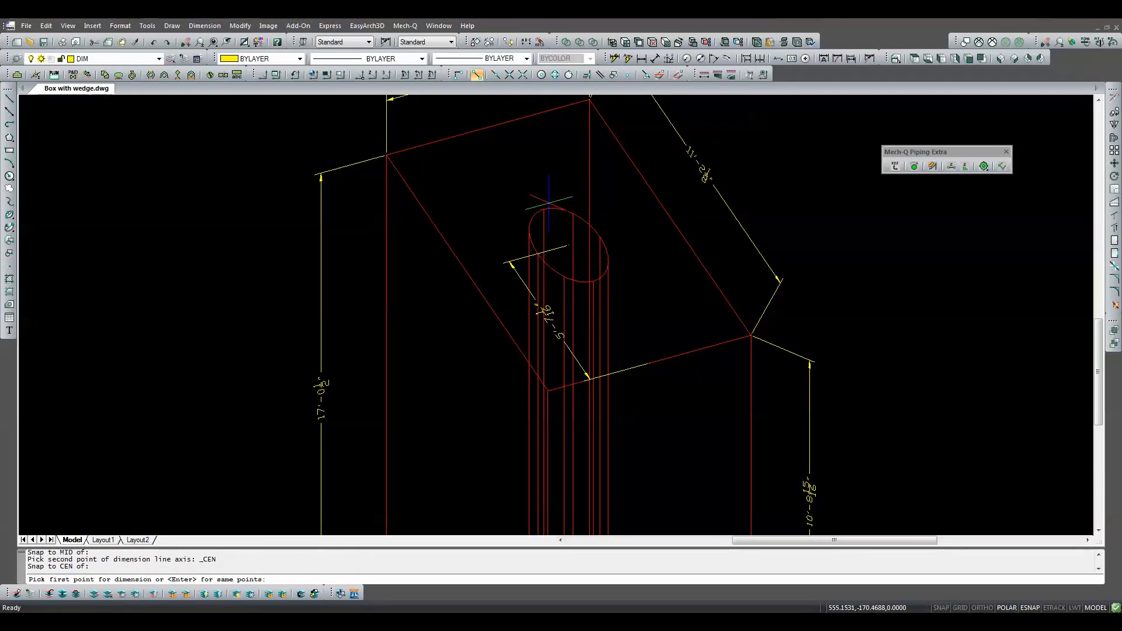
left_click(563, 175)
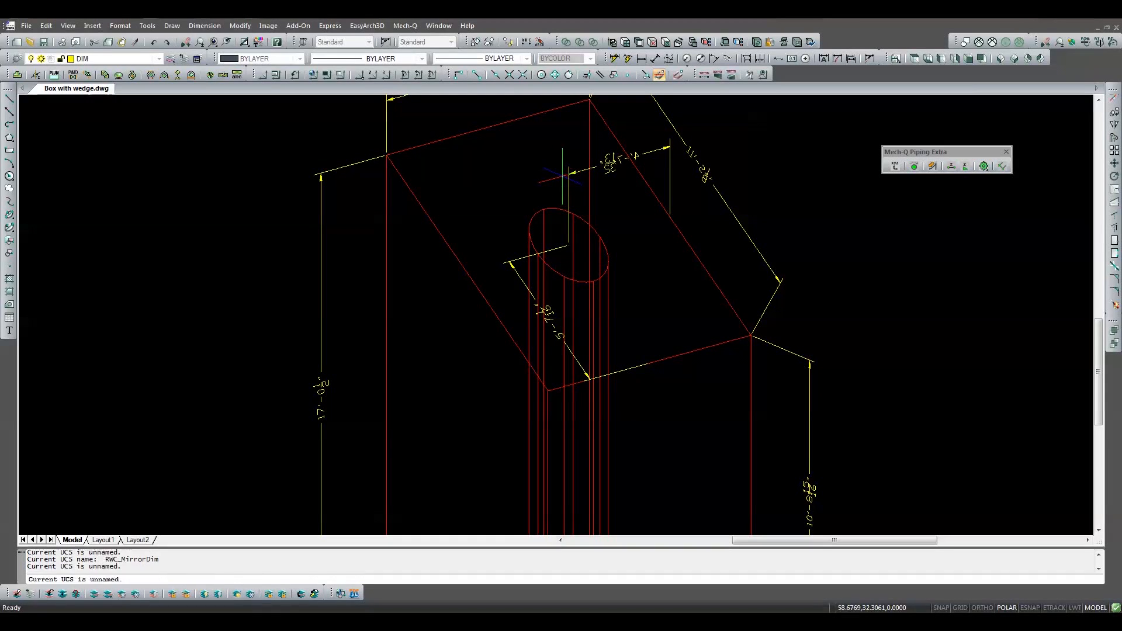
Flip and mirror the new dimension's text to read correctly, and rotate its extension lines parallel to the right sloped edge
type("f")
key("Return")
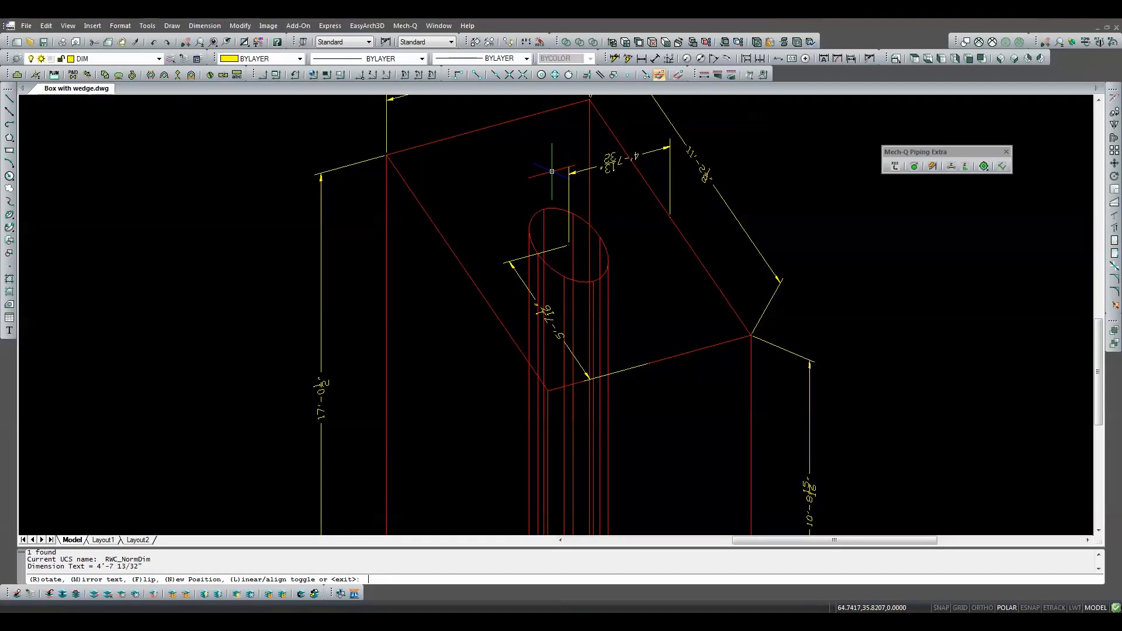
type("m")
key("Return")
type("m")
key("Return")
type("f")
key("Return")
key("Return")
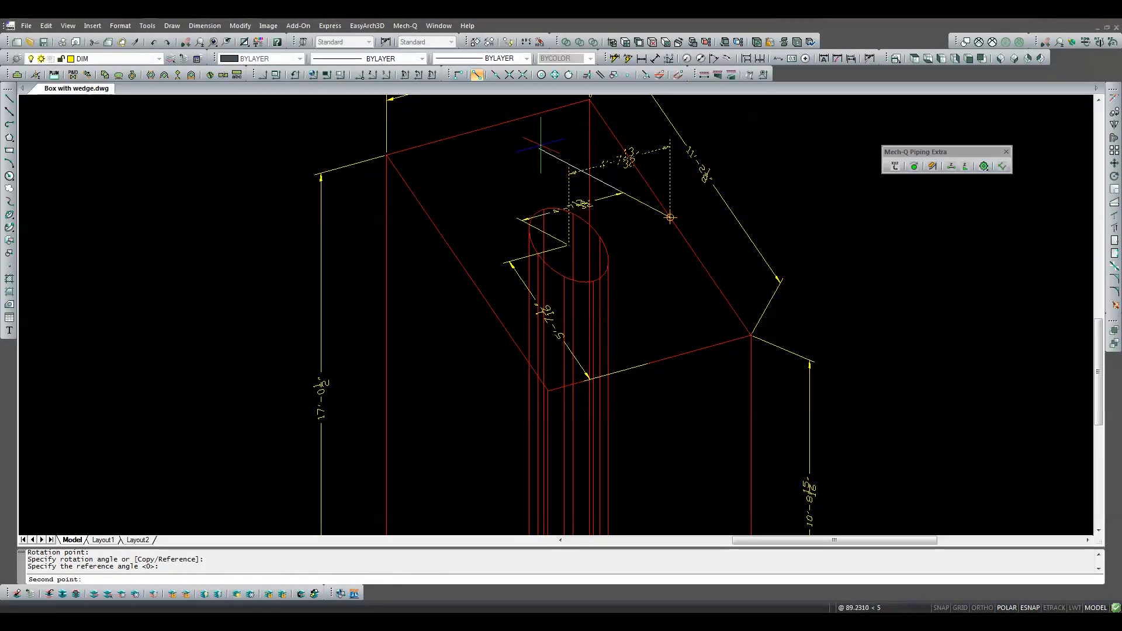
left_click(670, 217)
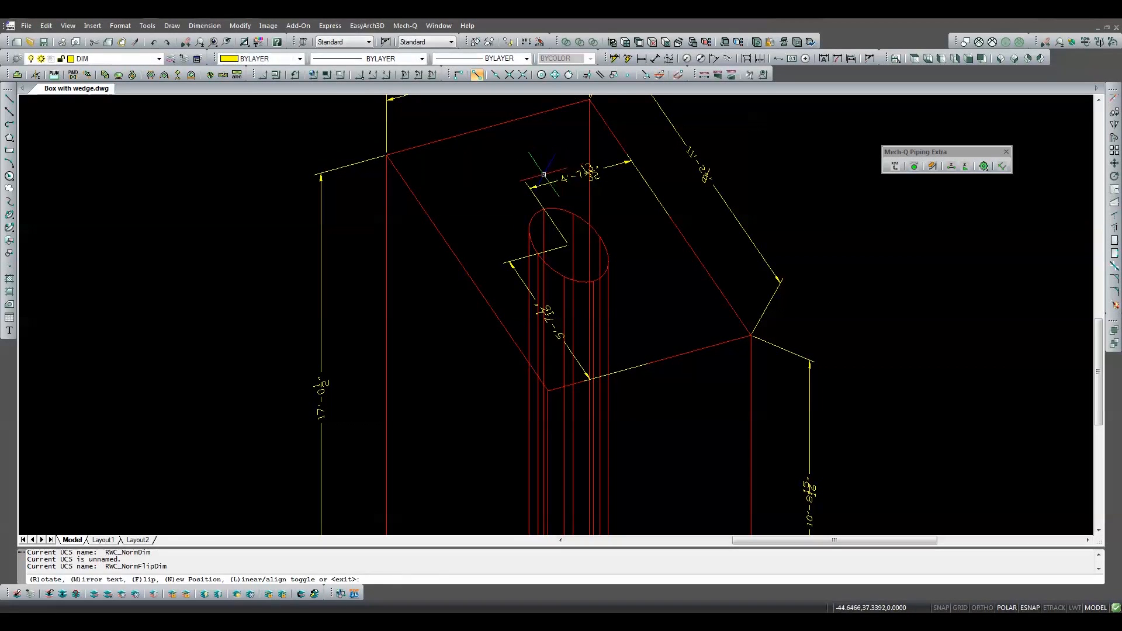
key("Return")
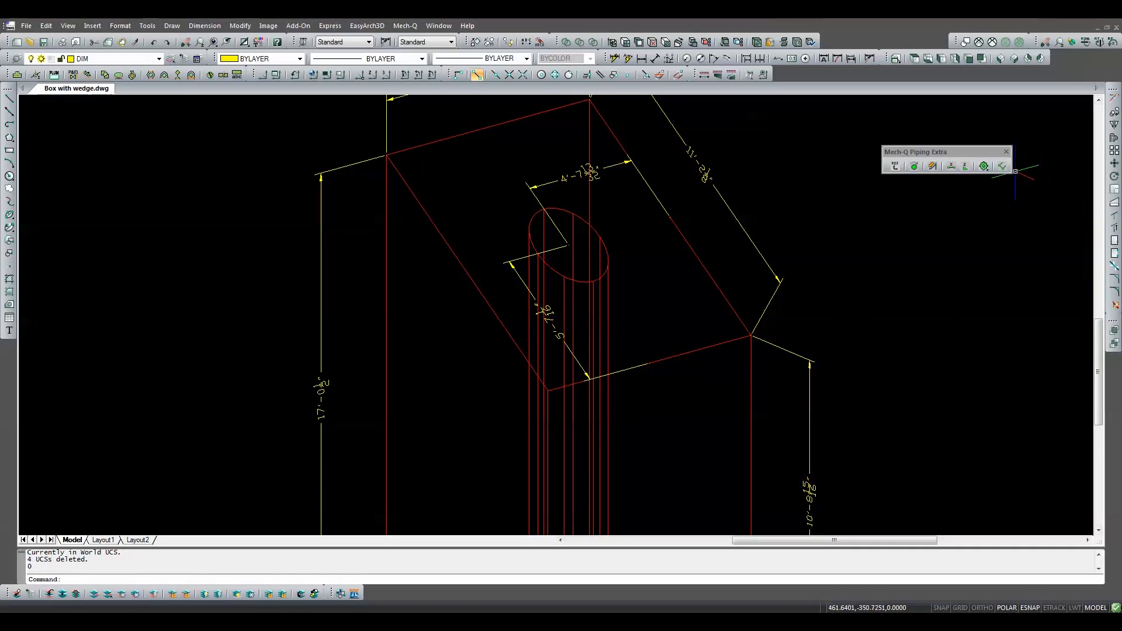
Add a horizontal-axis 3D dimension from the sloped face's lower-edge midpoint to the hole's centre, placed above, and mirror its text
left_click(1003, 167)
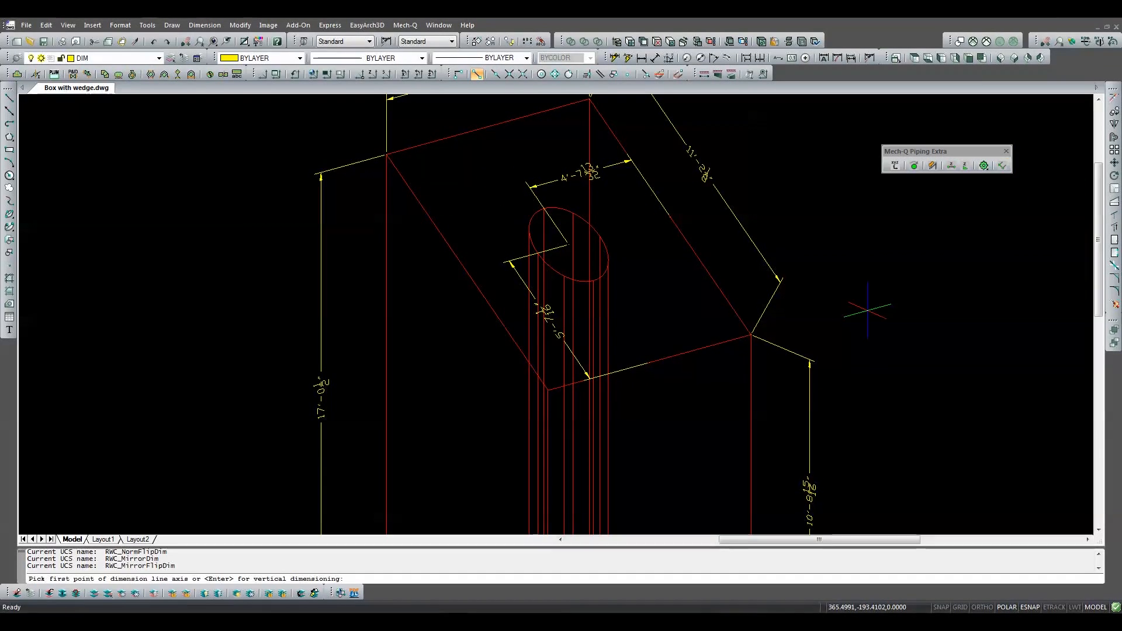
left_click(497, 74)
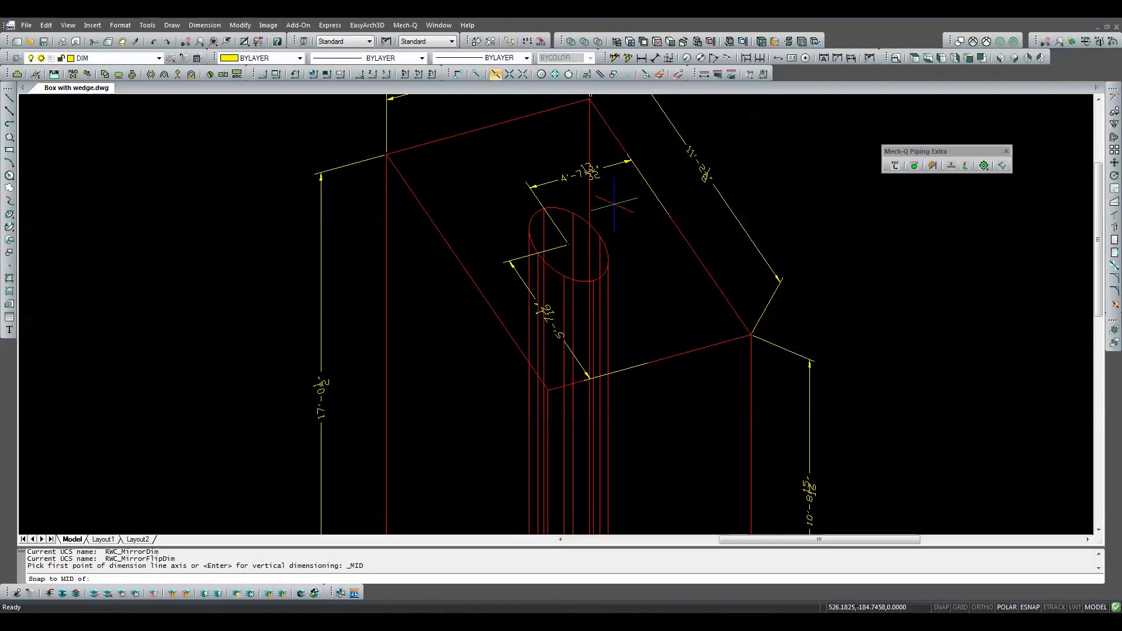
left_click(651, 363)
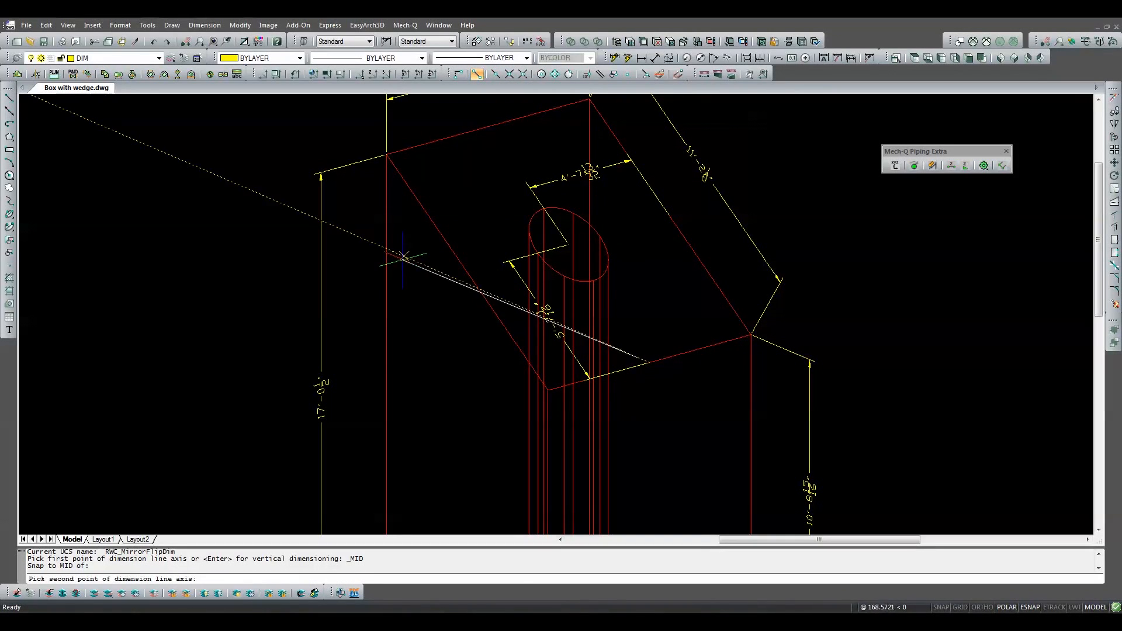
left_click(418, 272)
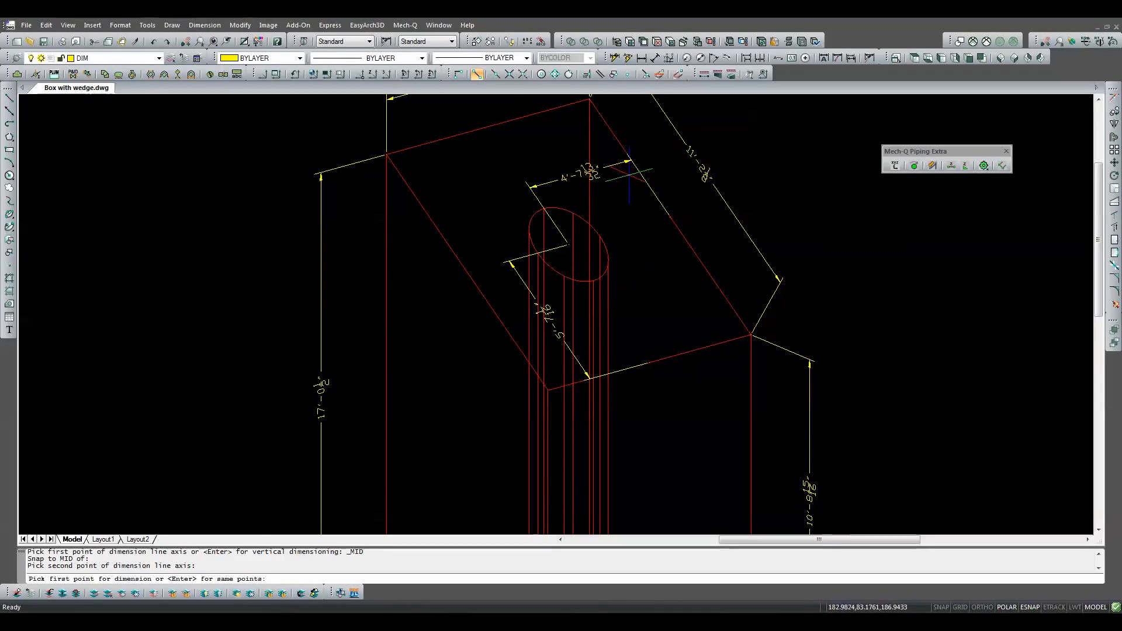
left_click(496, 74)
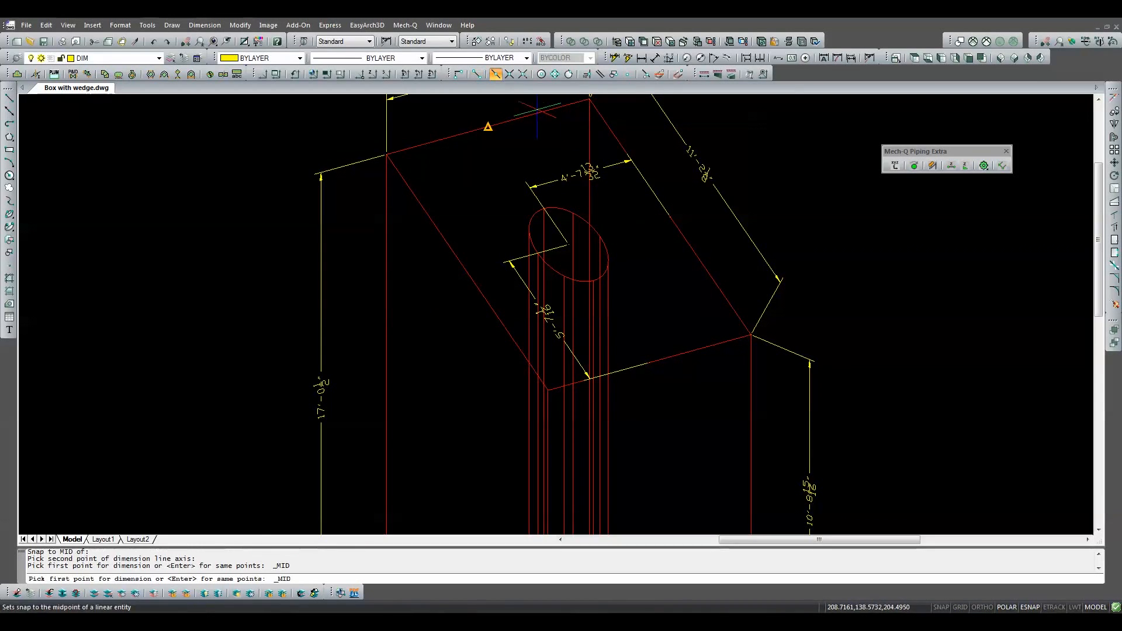
left_click(649, 362)
left_click(569, 245)
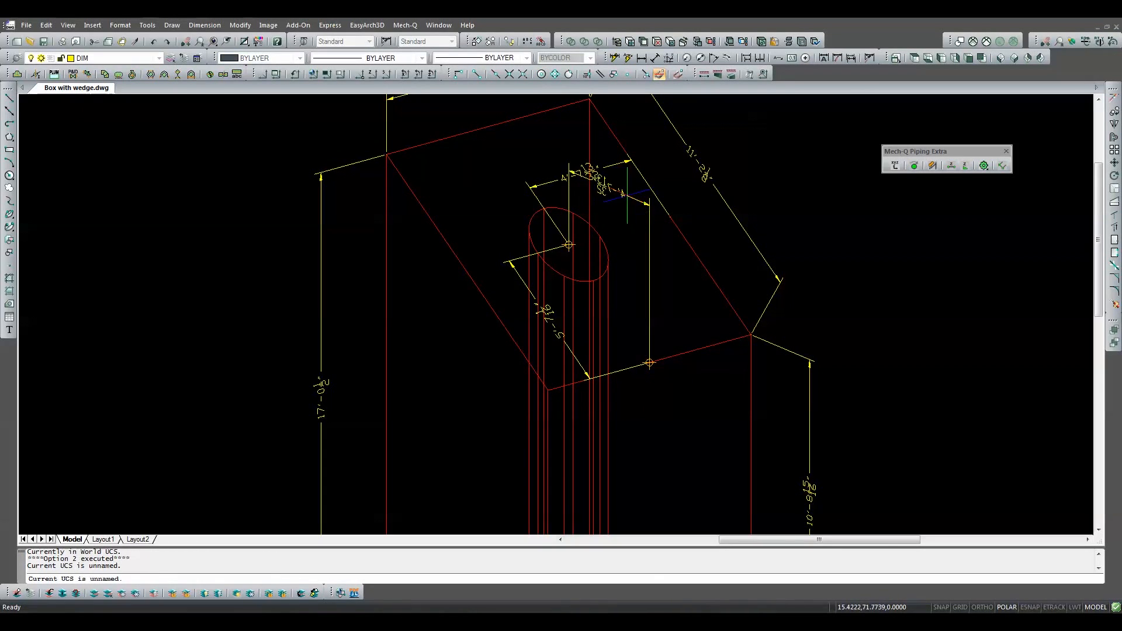
left_click(632, 222)
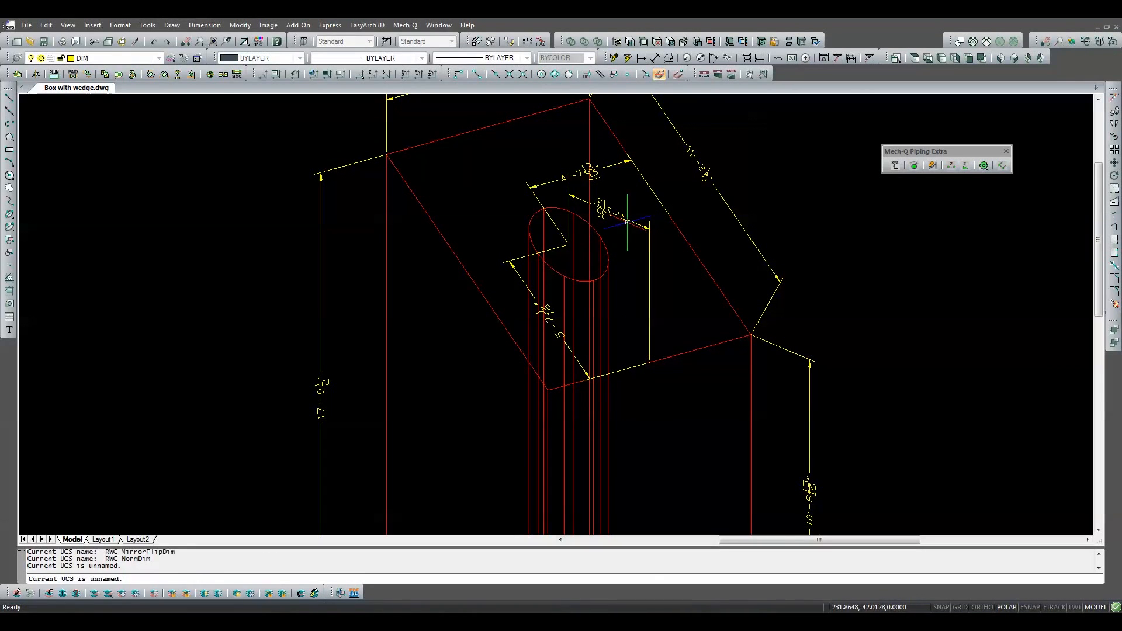
type("m")
key("Return")
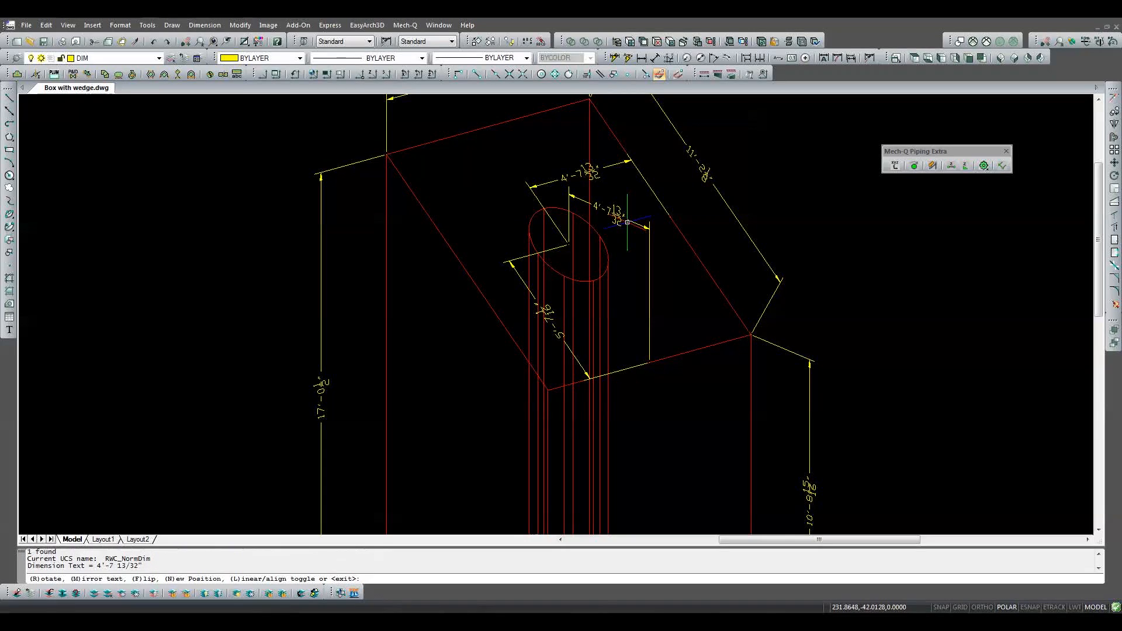
Toggle the new dimension between linear and aligned twice, ending on linear
type("l")
key("Return")
type("l")
key("Return")
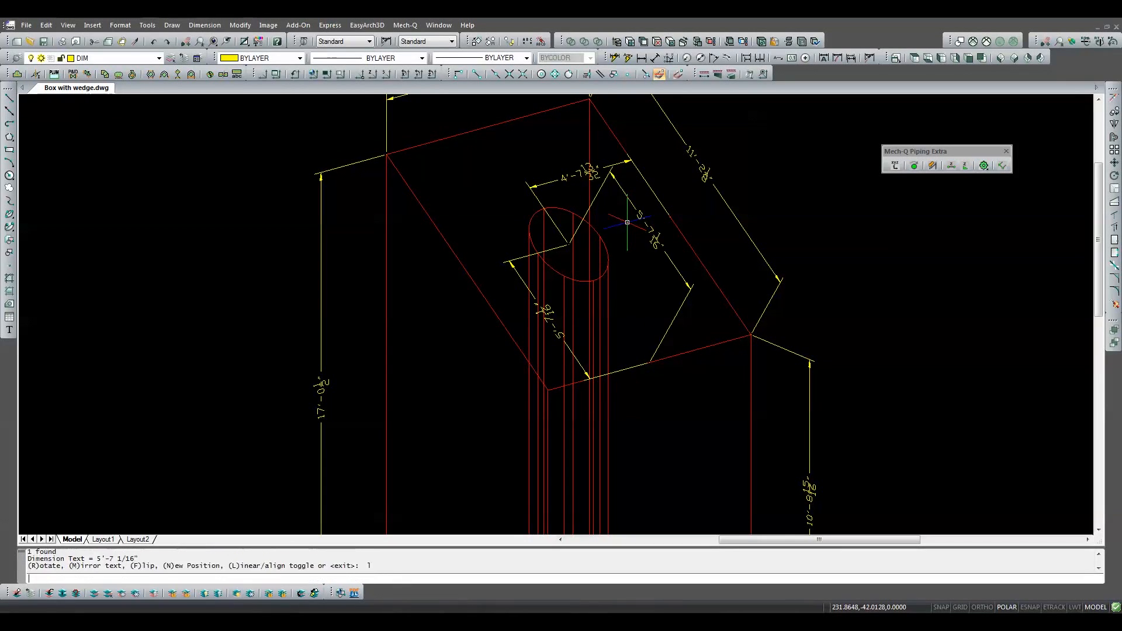
type("l")
key("Return")
type("l")
key("Return")
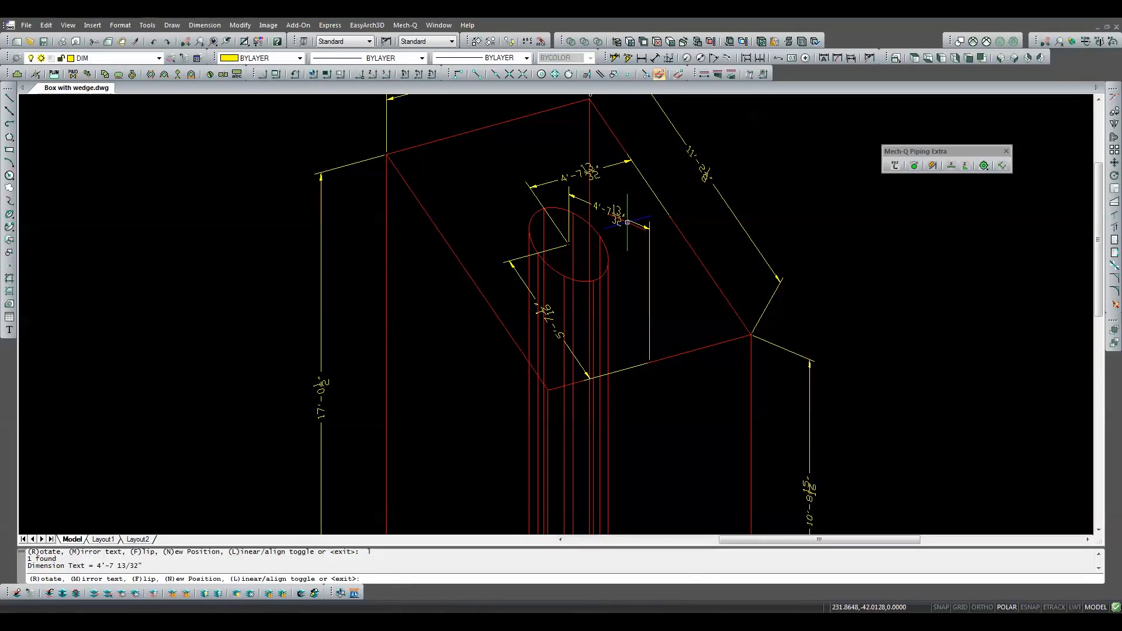
key("Return")
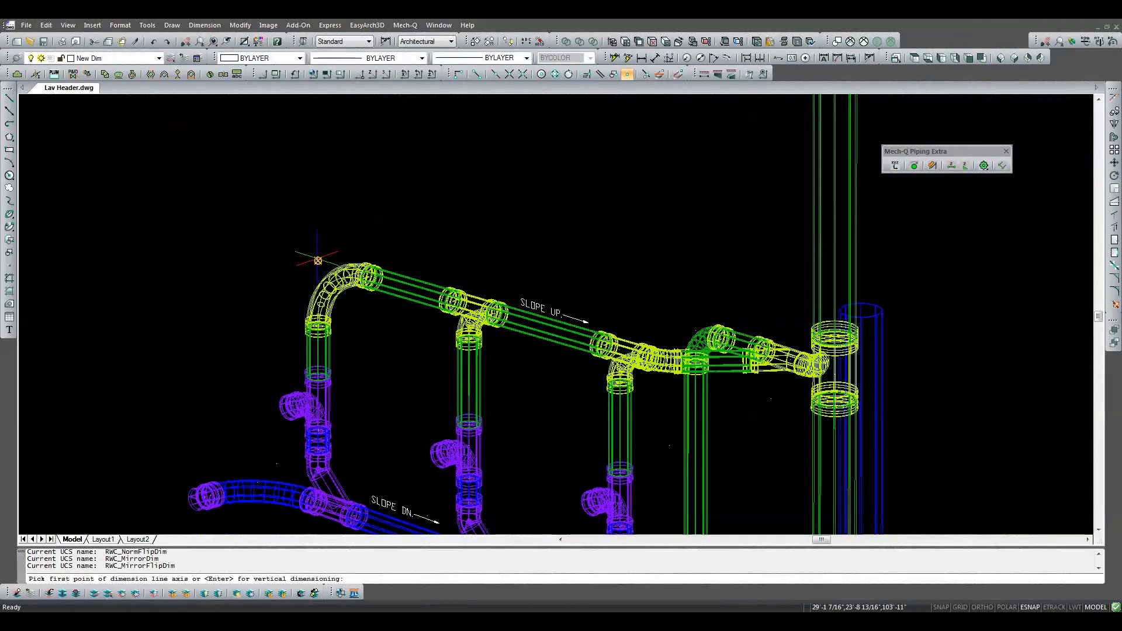
In the Lav Header drawing, dimension the upper sloped pipe from the elbow's corner to the first tee's centre, placed above the pipe
left_click(312, 254)
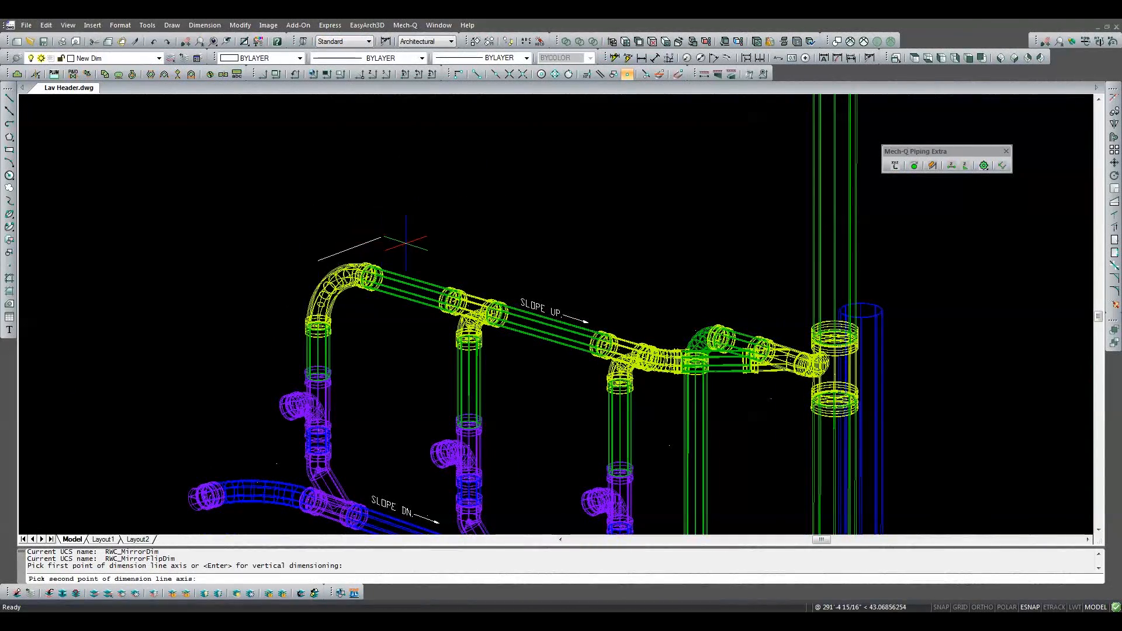
scroll(450, 315, "up", 4)
left_click(476, 280)
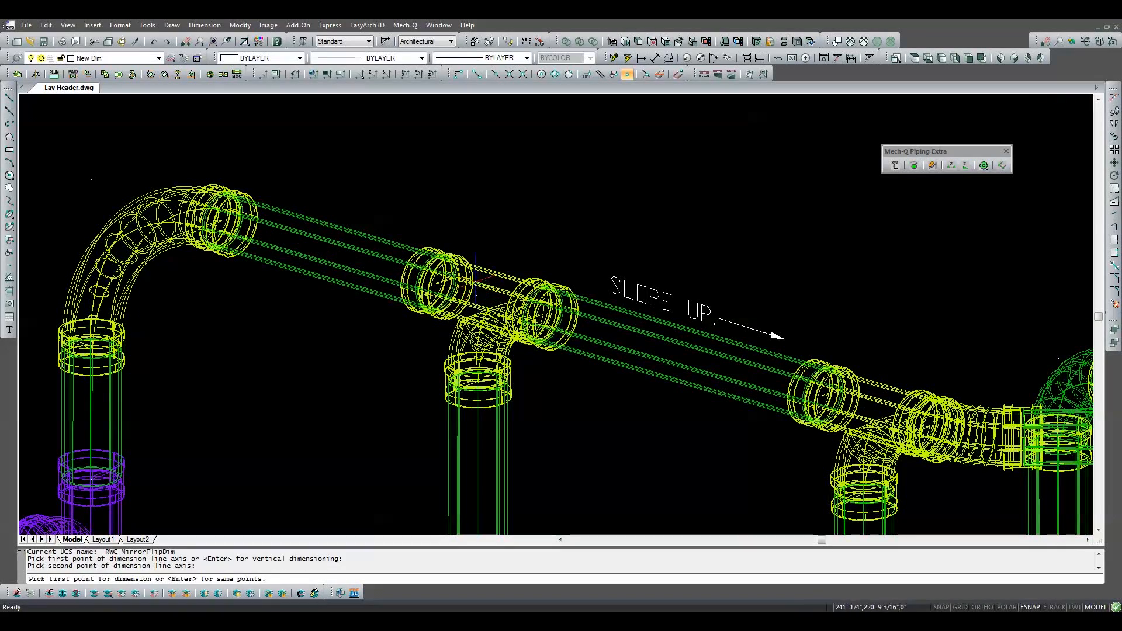
key("Return")
scroll(463, 220, "down", 4)
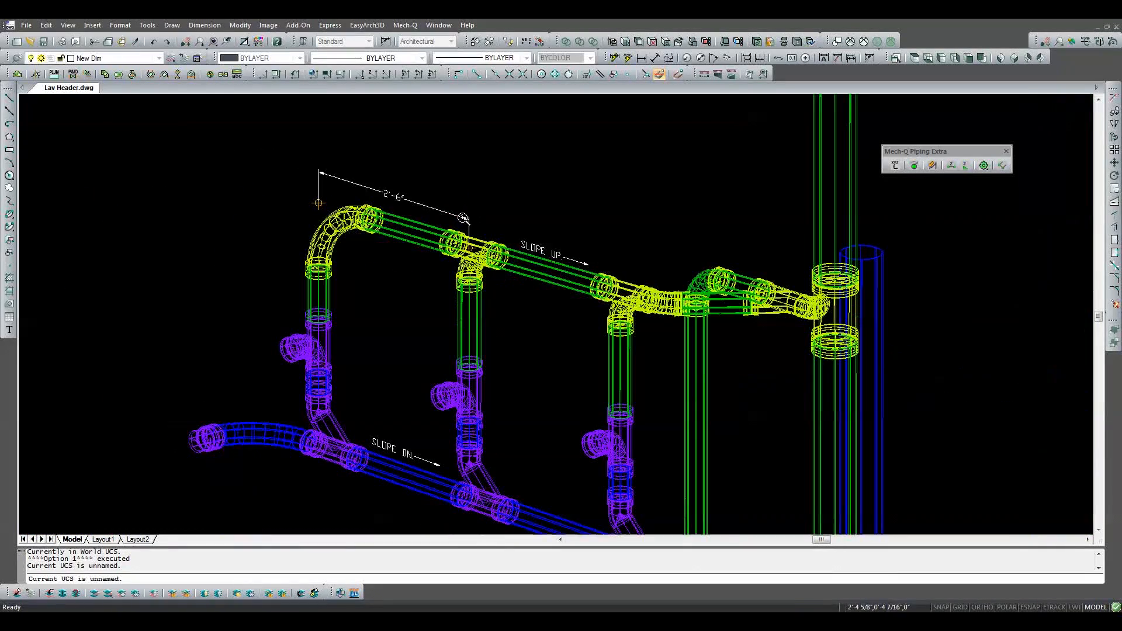
left_click(465, 176)
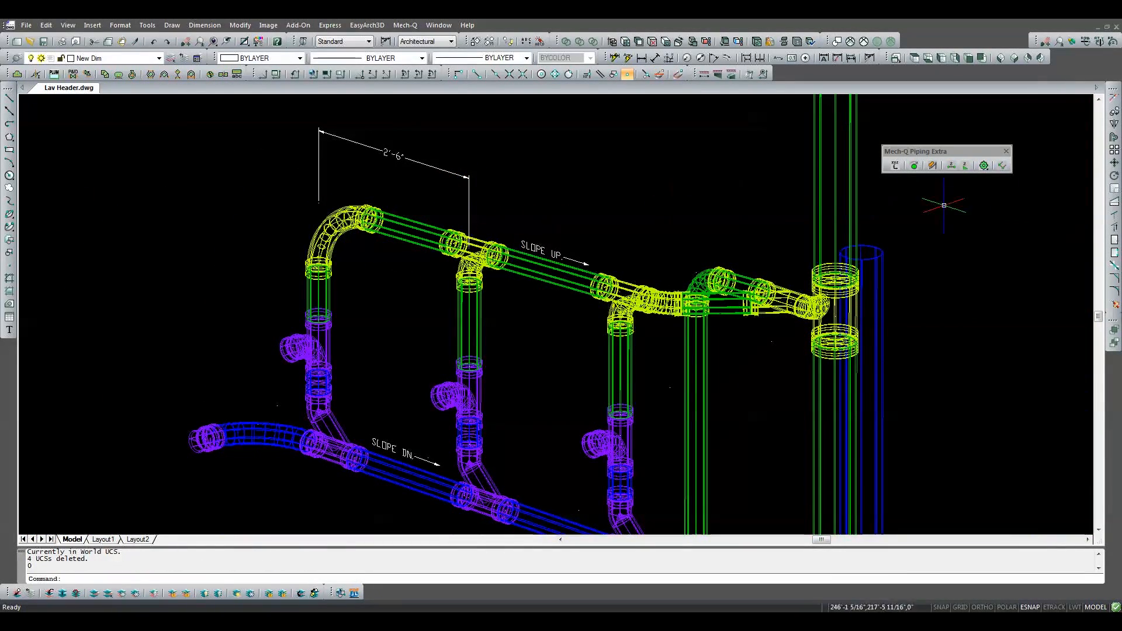
Dimension the upper sloped pipe from the first tee's centre to the second tee's centre, in line with the first dimension
left_click(1002, 166)
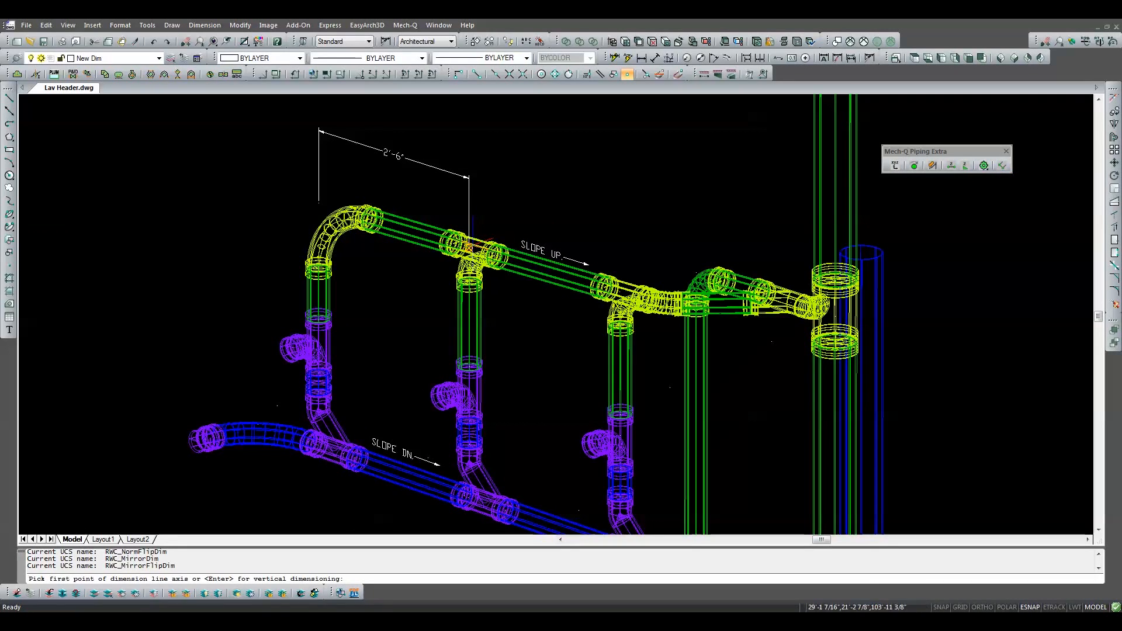
left_click(469, 248)
left_click(621, 283)
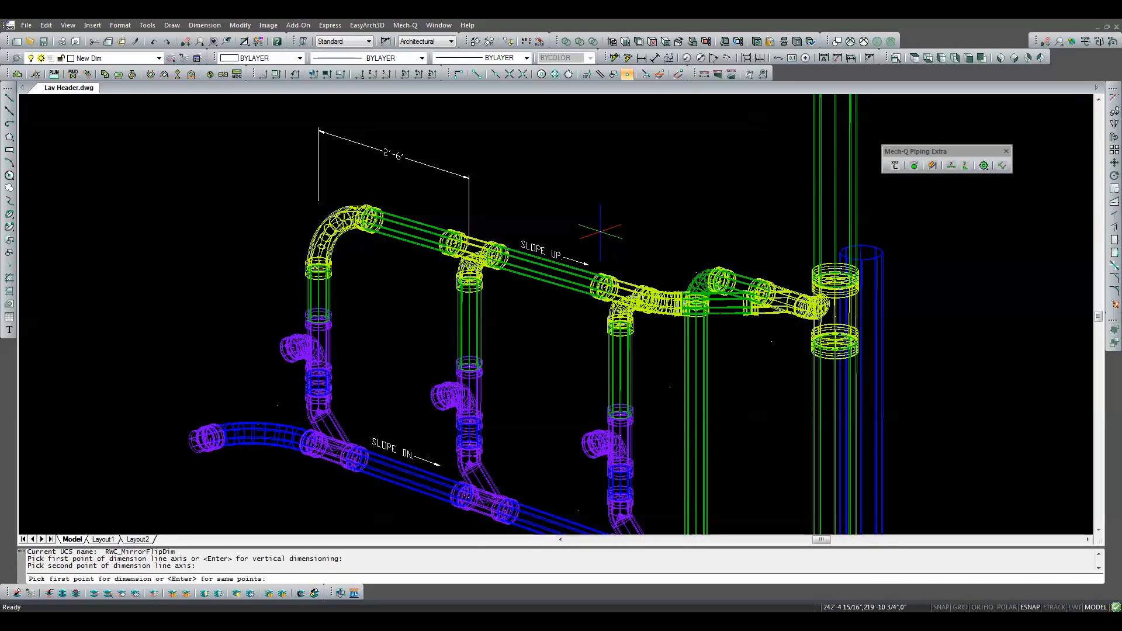
key("Return")
scroll(473, 183, "up", 2)
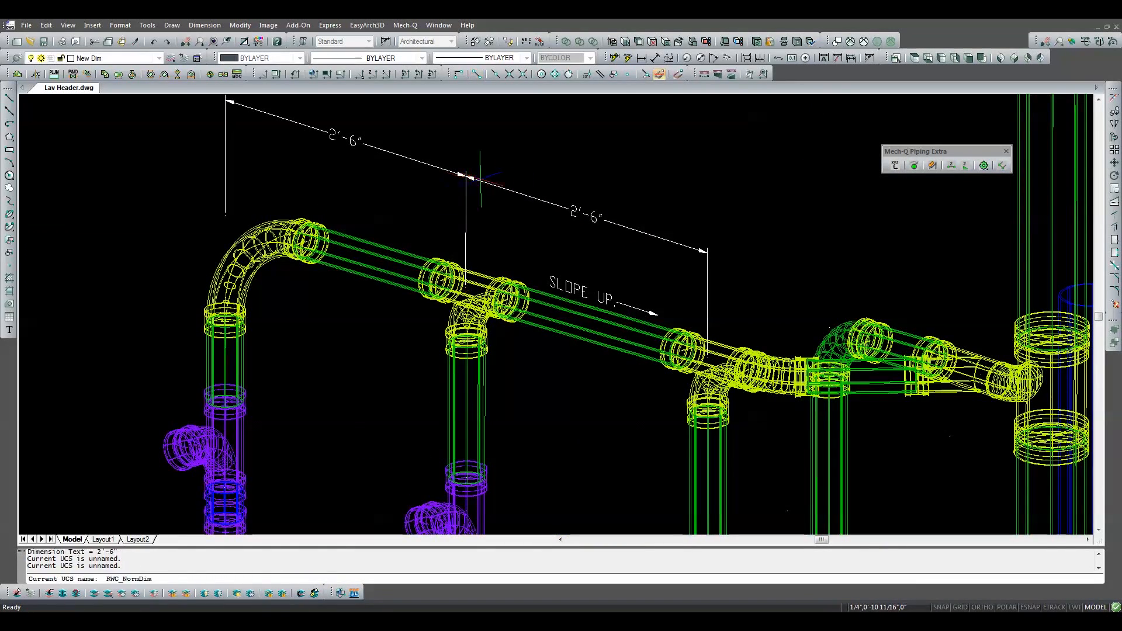
key("Escape")
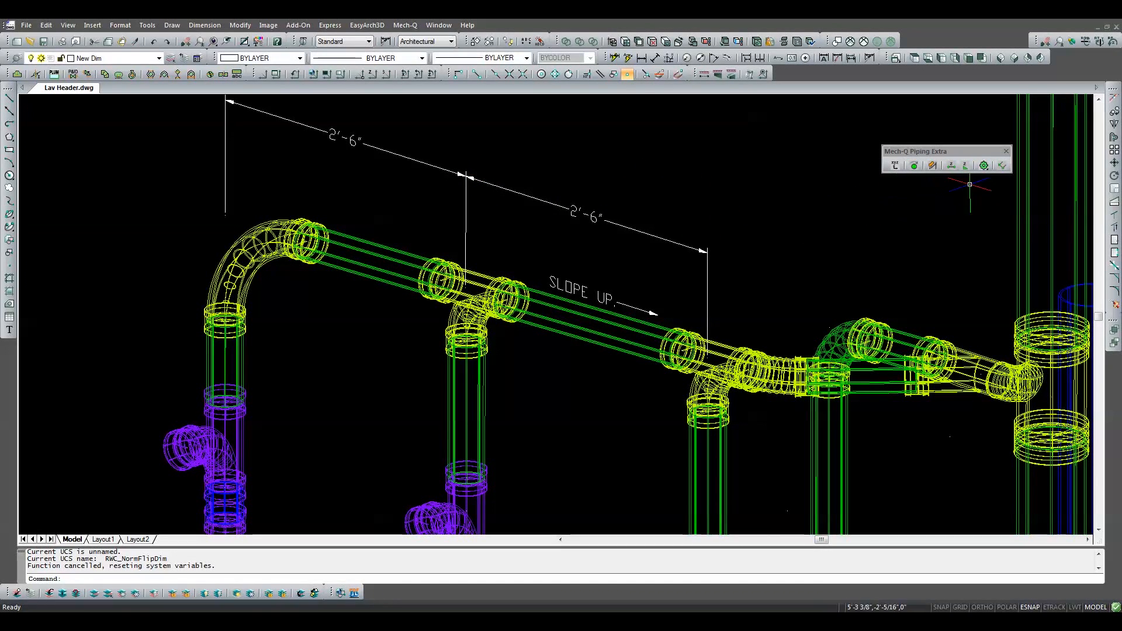
Dimension the sloped pipe from the second tee's centre to the adjoining bend's corner, in line with the existing sloped dimensions
left_click(1002, 166)
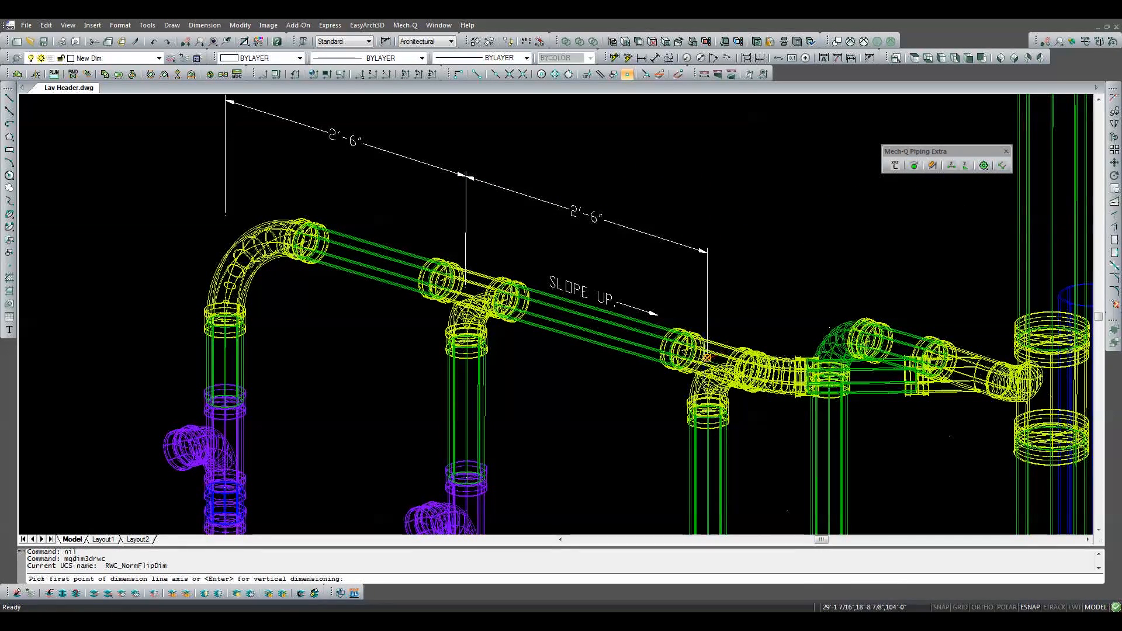
left_click(707, 357)
scroll(770, 380, "up", 2)
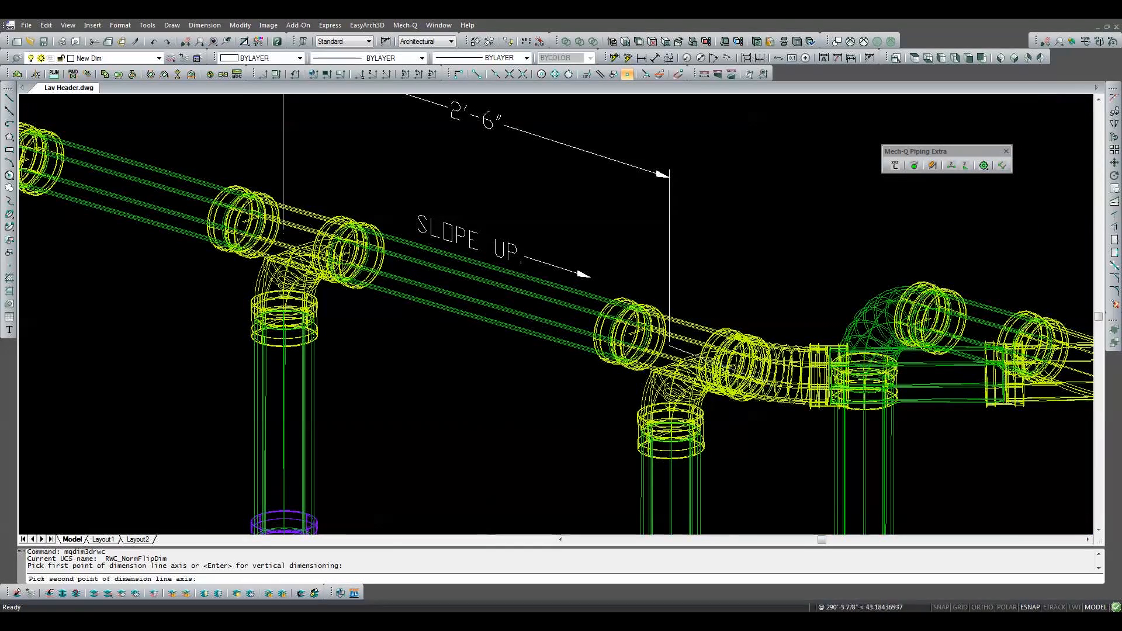
left_click(774, 376)
left_click(666, 176)
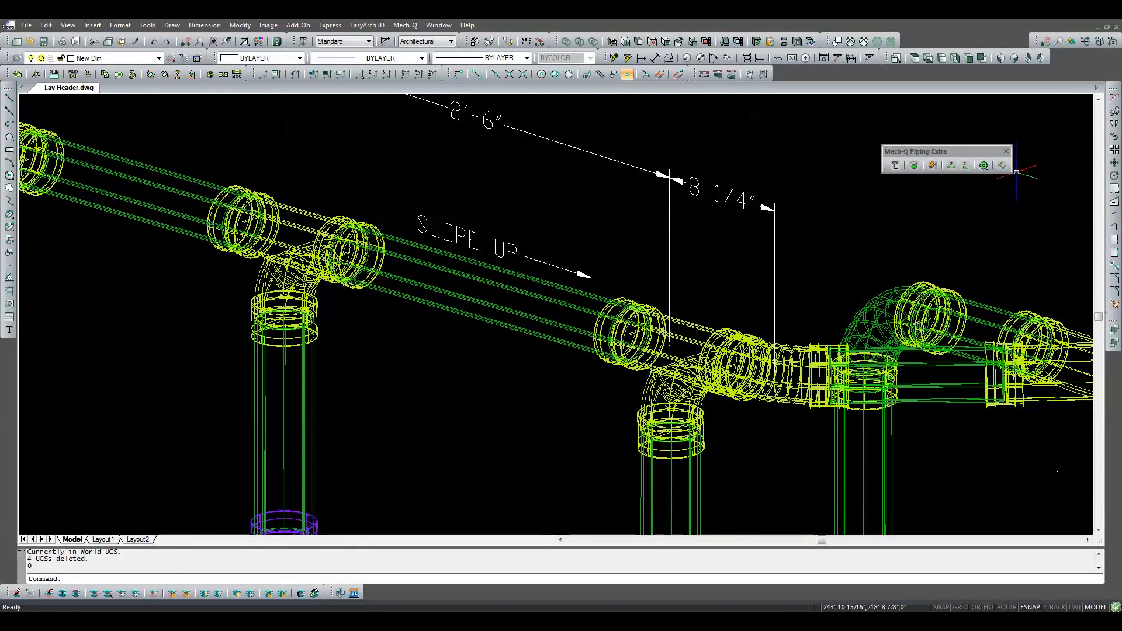
Dimension the horizontal run from the bend's corner to the branch junction near the vertical stack, starting at the previous dimension's end
left_click(1002, 165)
scroll(775, 386, "up", 2)
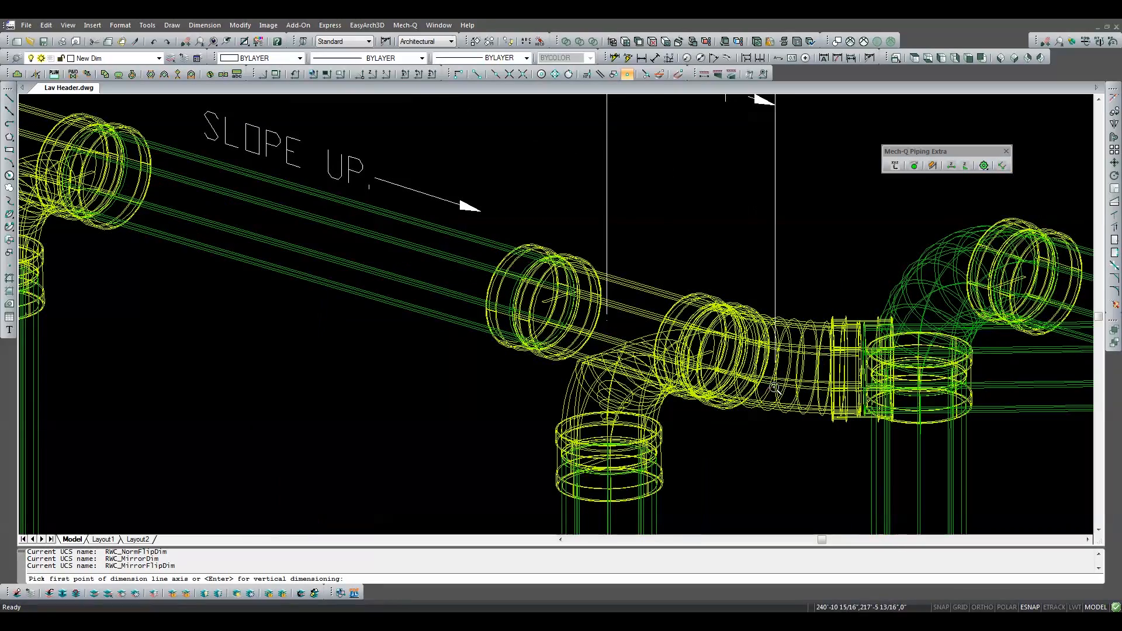
scroll(783, 377, "up", 2)
left_click(771, 365)
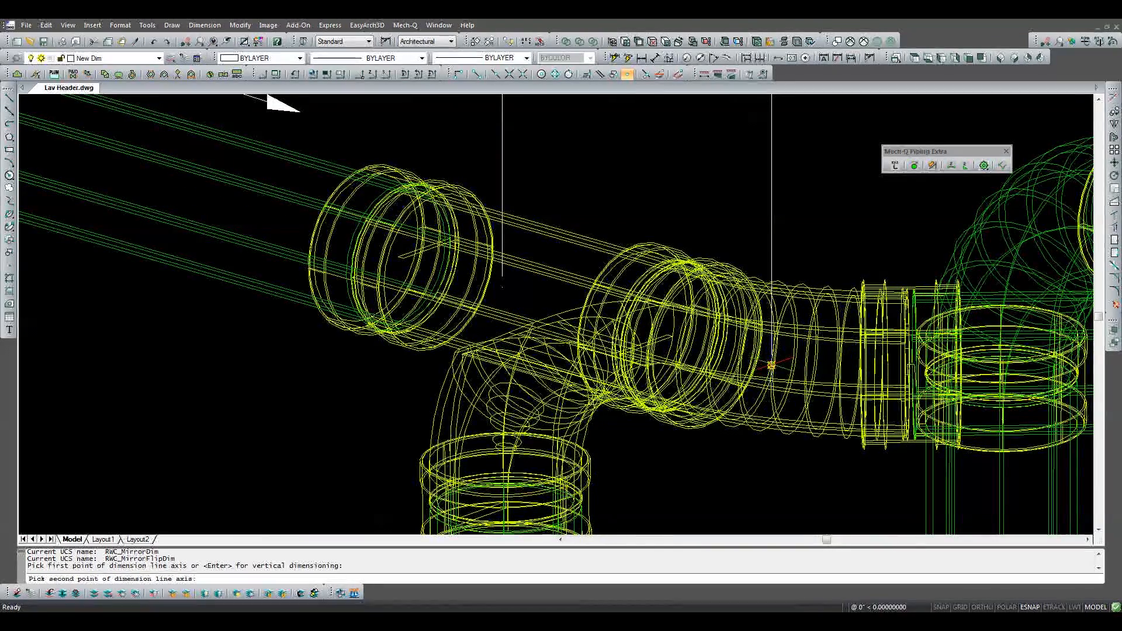
scroll(772, 368, "down", 3)
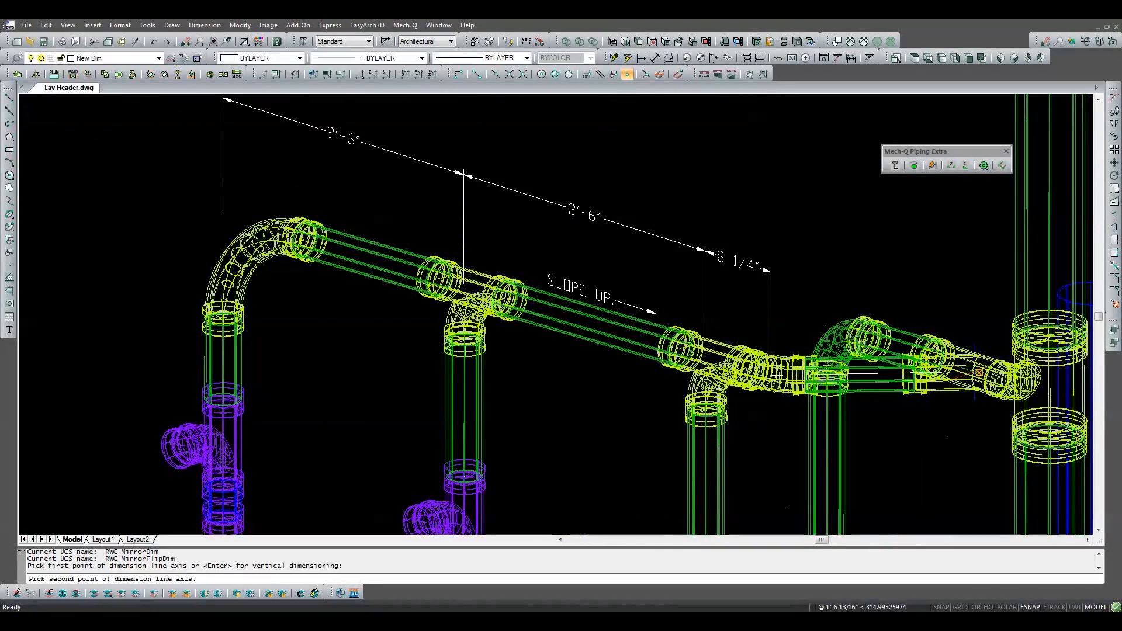
left_click(979, 373)
key("Return")
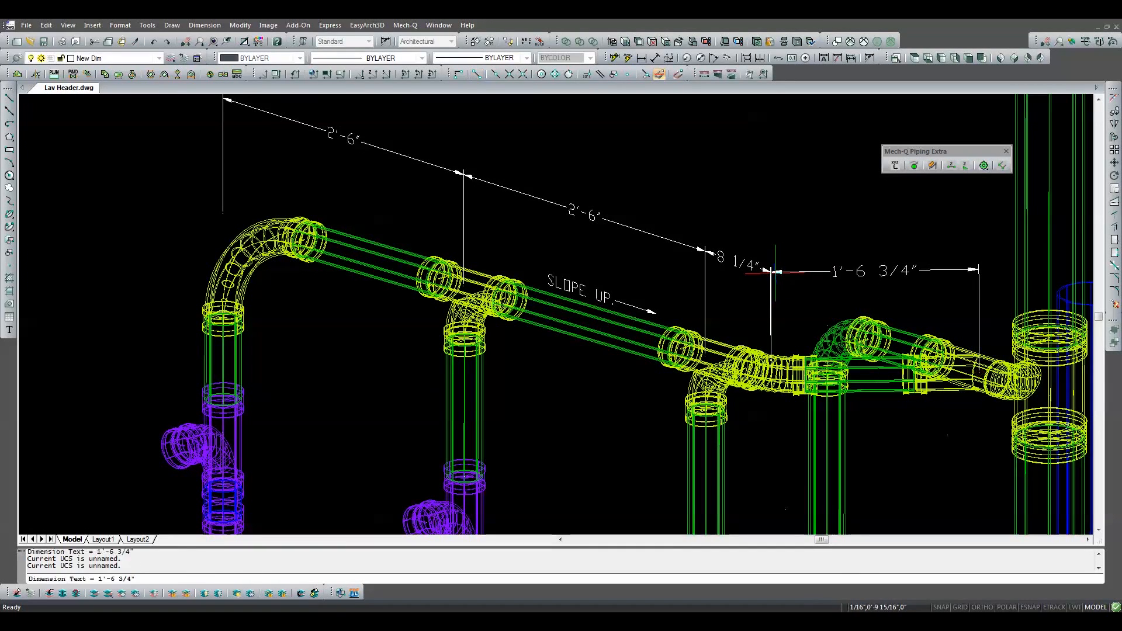
left_click(772, 270)
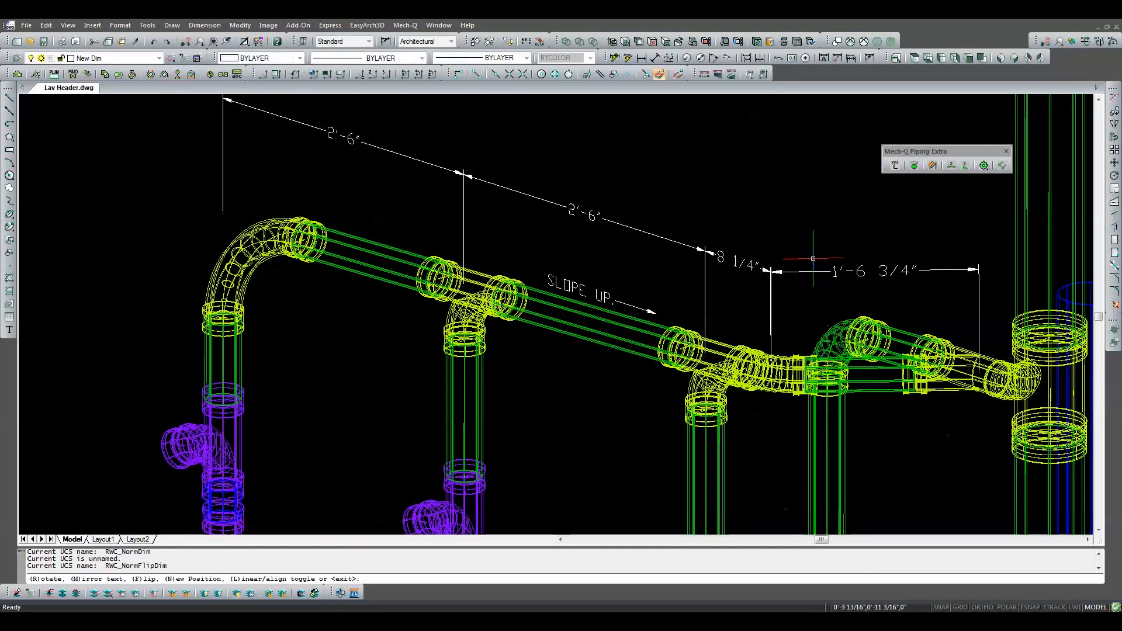
Dimension the short sloped branch from the junction near the stack to the green elbow's corner, placed above, and mirror its text
left_click(1002, 166)
left_click(979, 373)
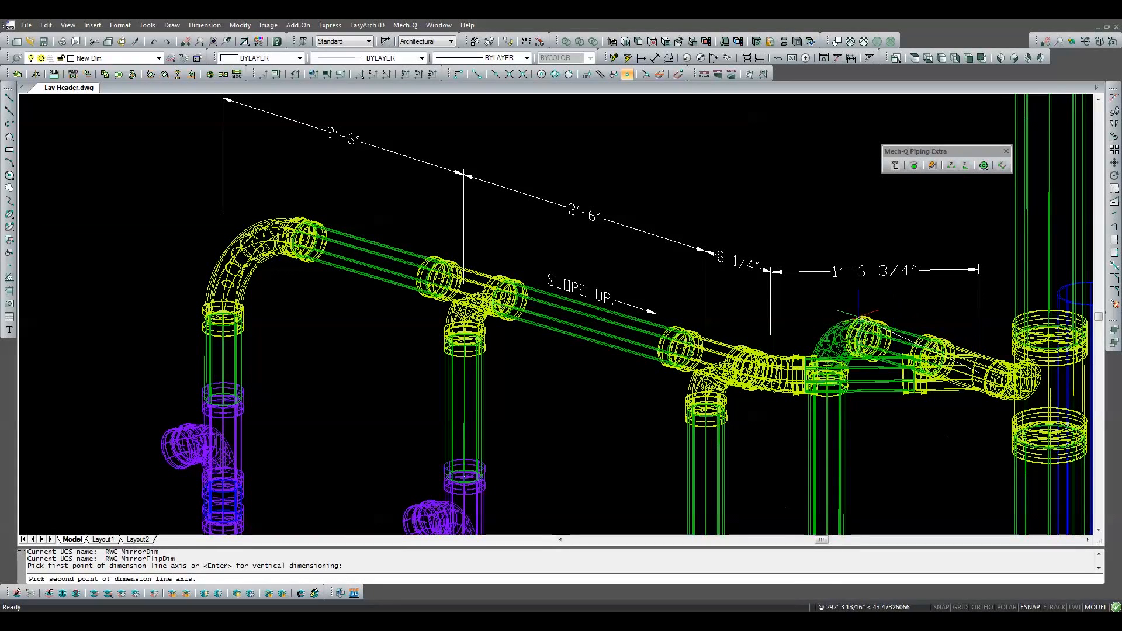
left_click(823, 324)
key("Return")
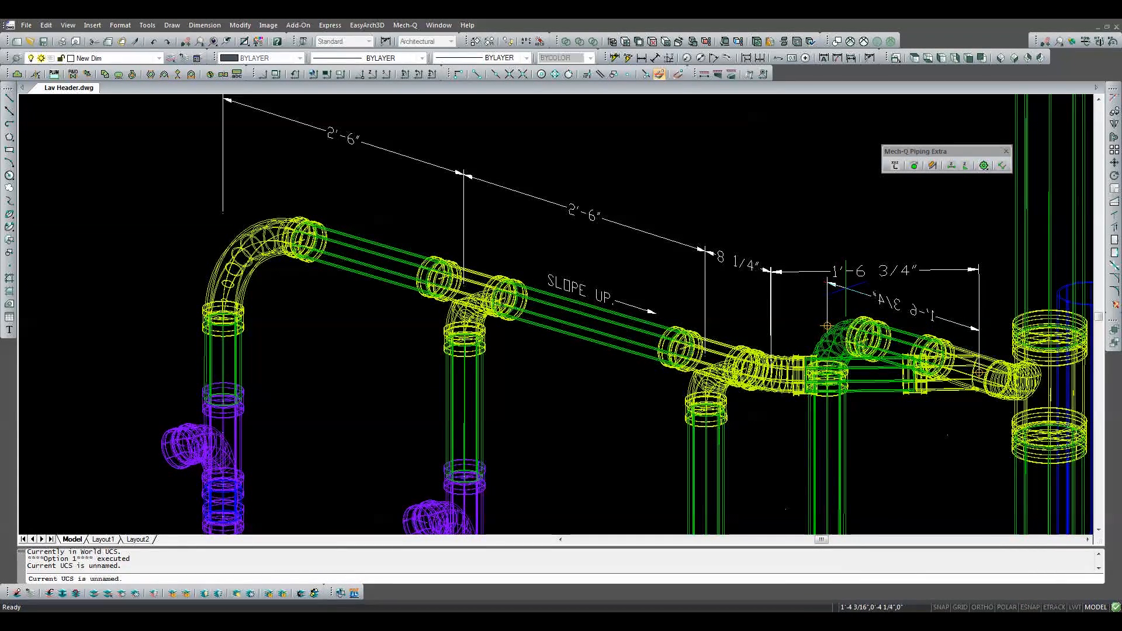
left_click(880, 302)
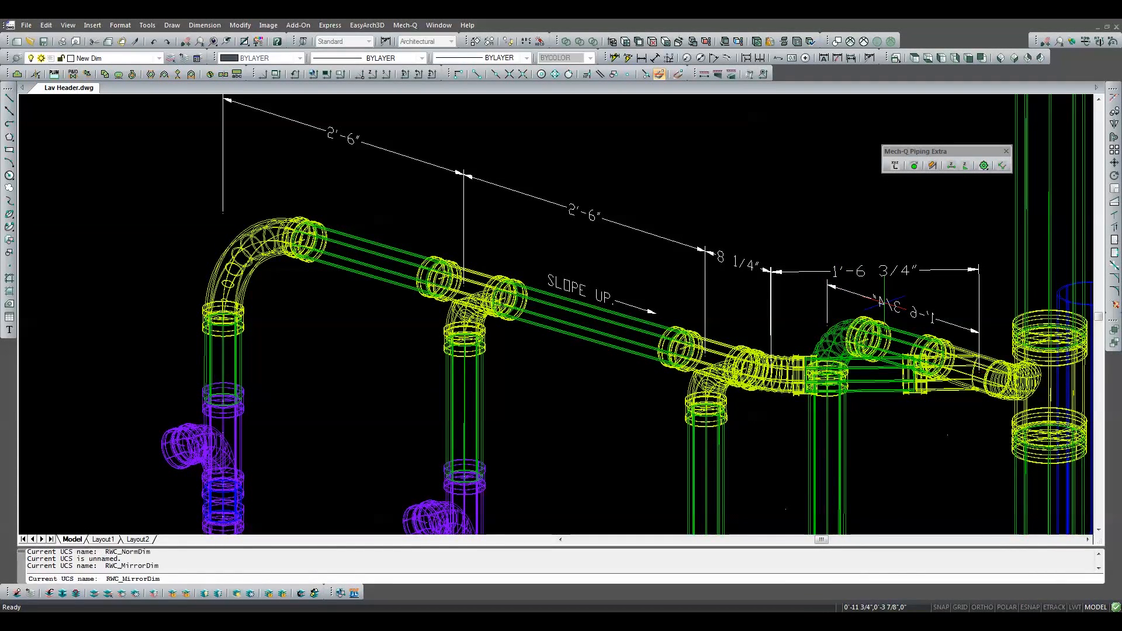
type("m")
key("Return")
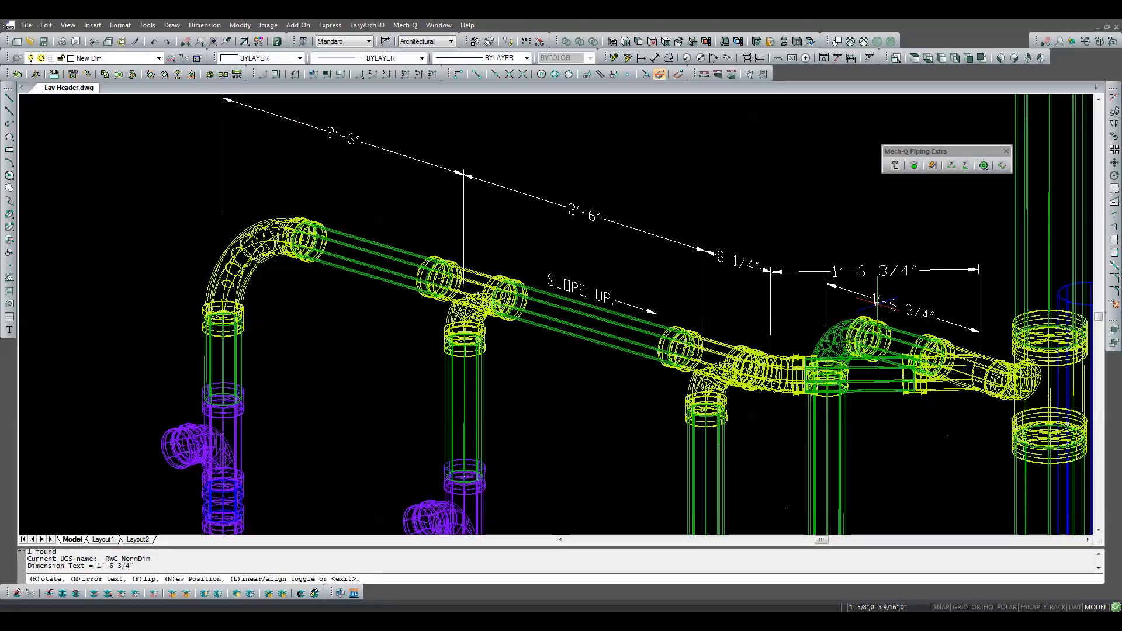
key("Return")
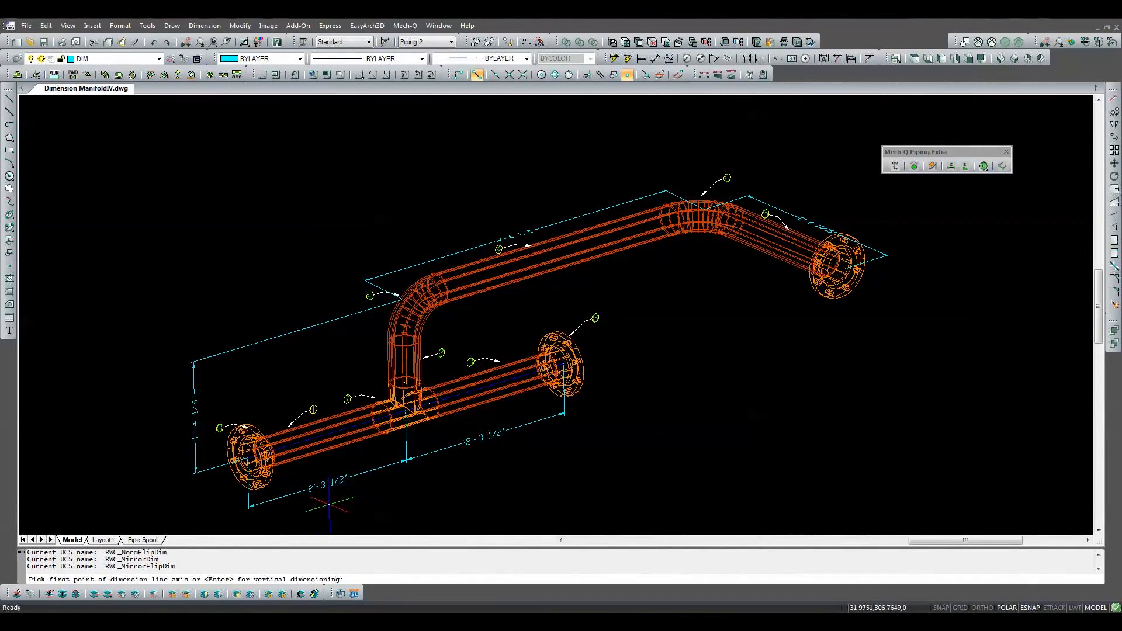
In the Dimension ManifoldIV drawing, add an overall flange-to-flange dimension below the lower pipe's two existing dimensions
left_click(250, 507)
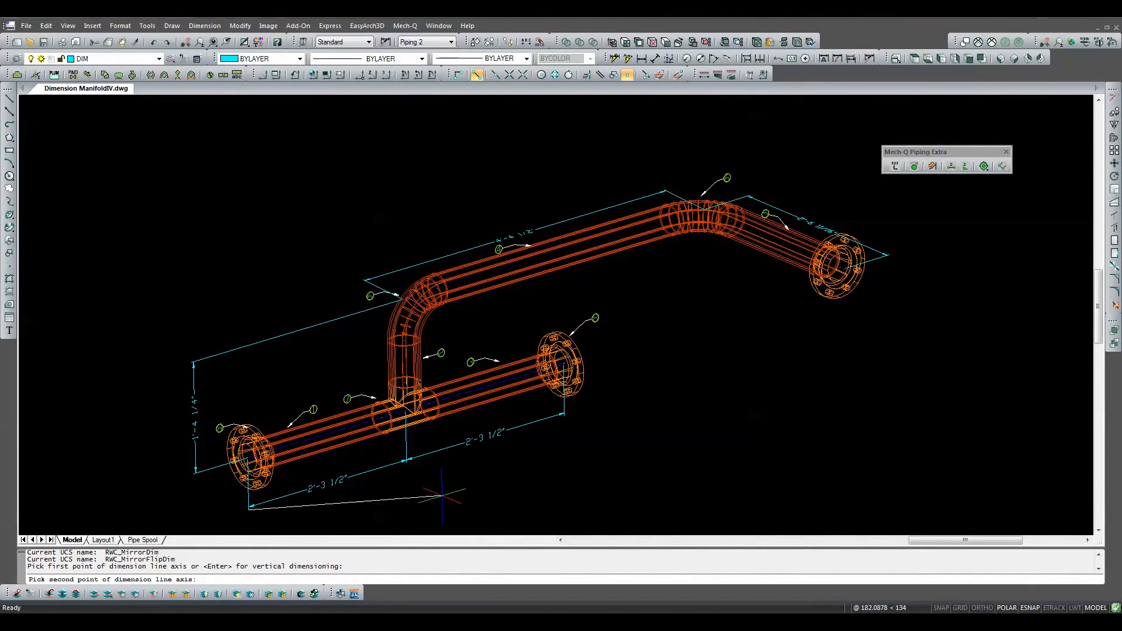
left_click(564, 416)
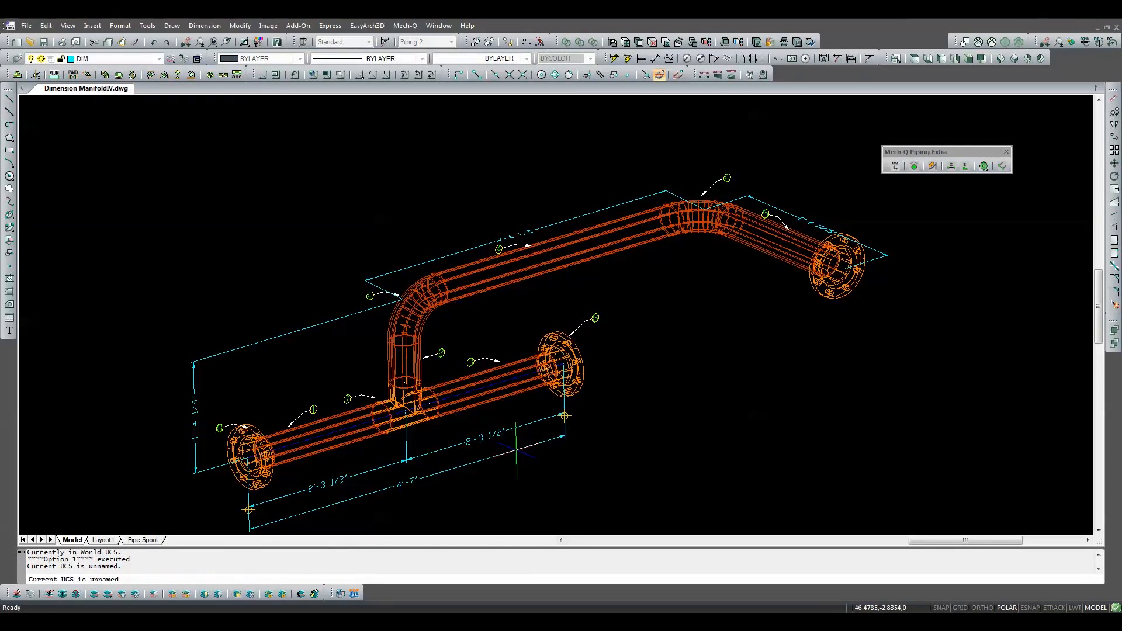
key("Return")
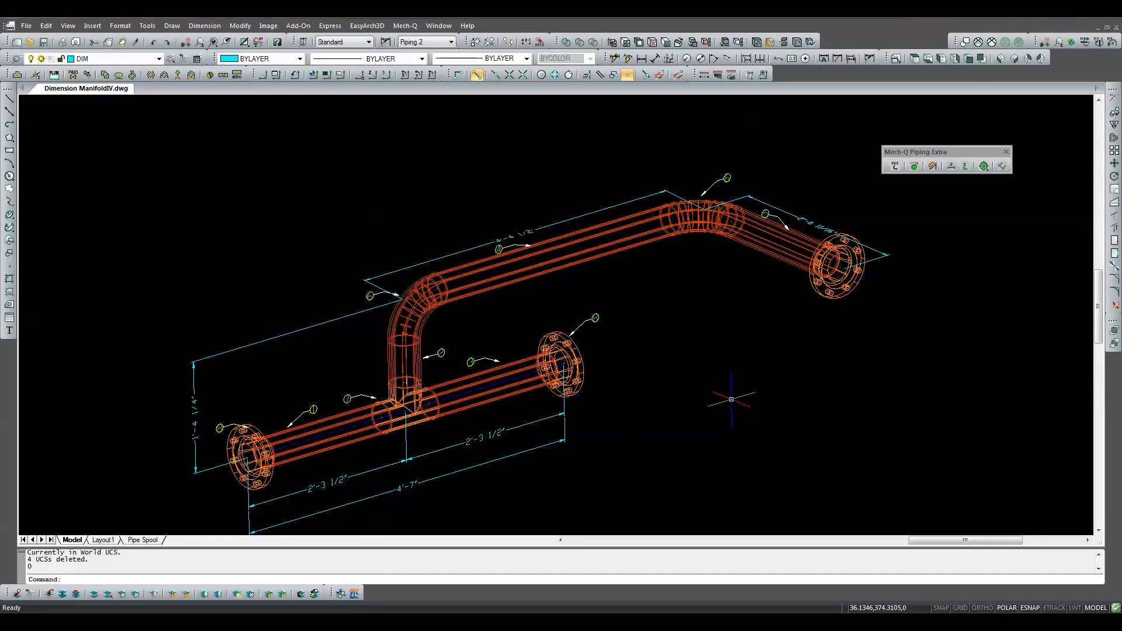
Delete the two existing dimensions along the upper pipe runs
left_click(600, 211)
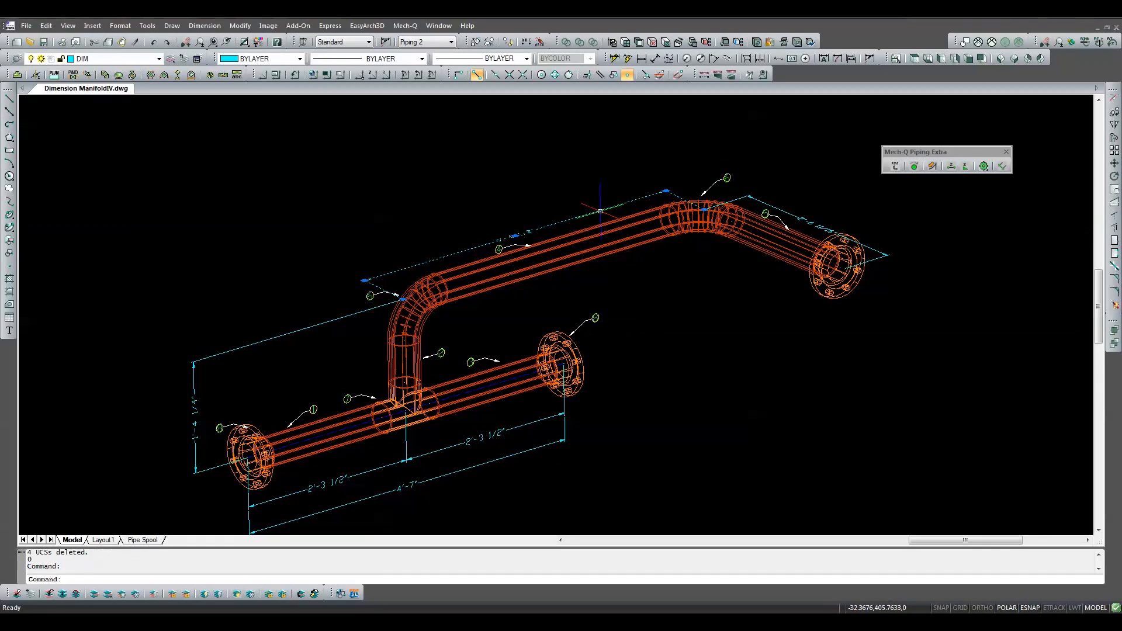
key("Delete")
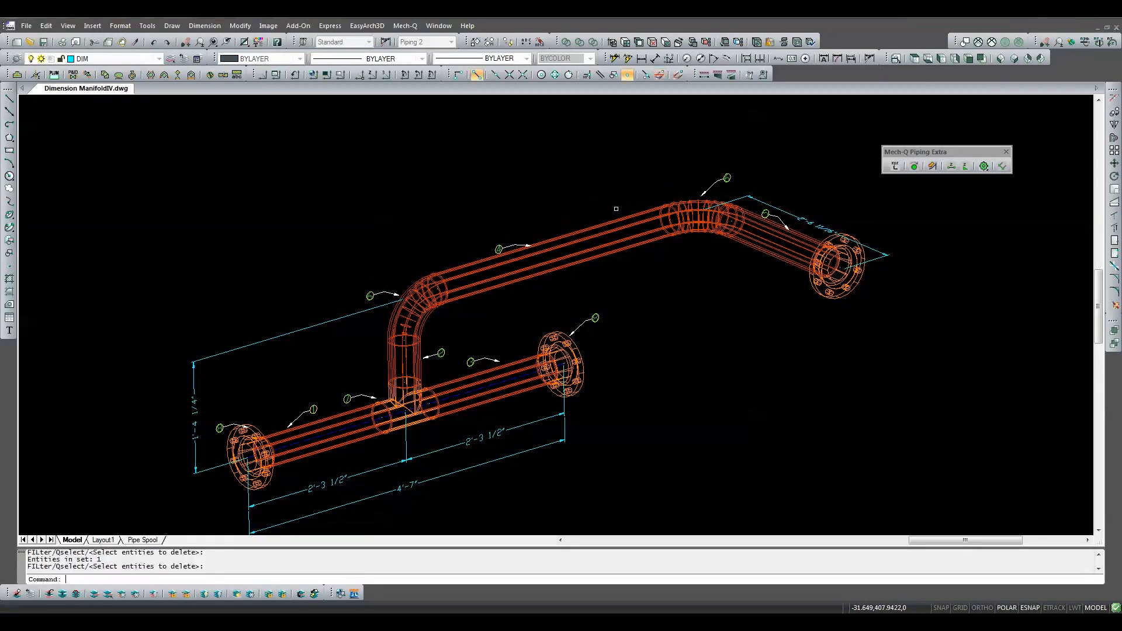
left_click(769, 205)
key("Delete")
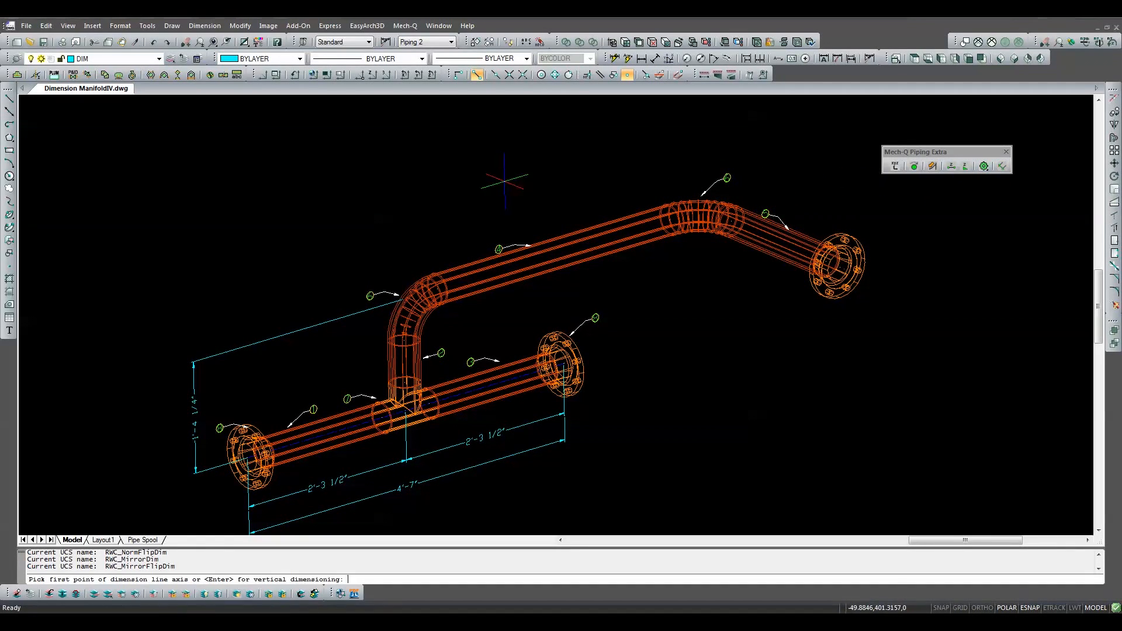
Dimension the long upper pipe from the first elbow's corner to the second elbow's corner, placed vertically above the pipe
left_click(404, 299)
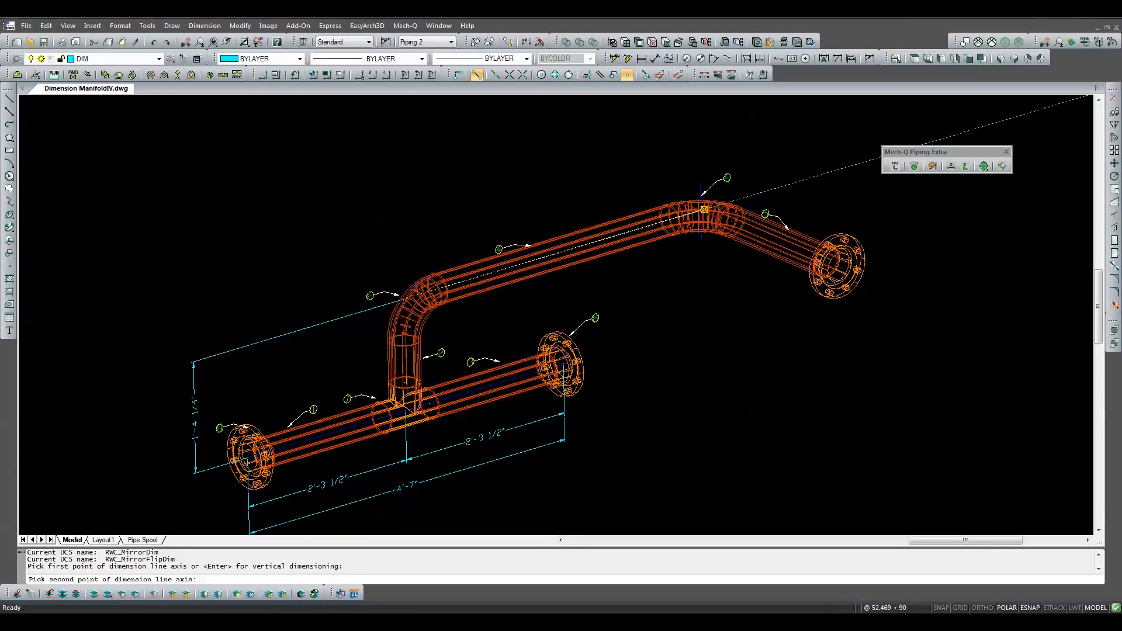
left_click(704, 209)
left_click(579, 182)
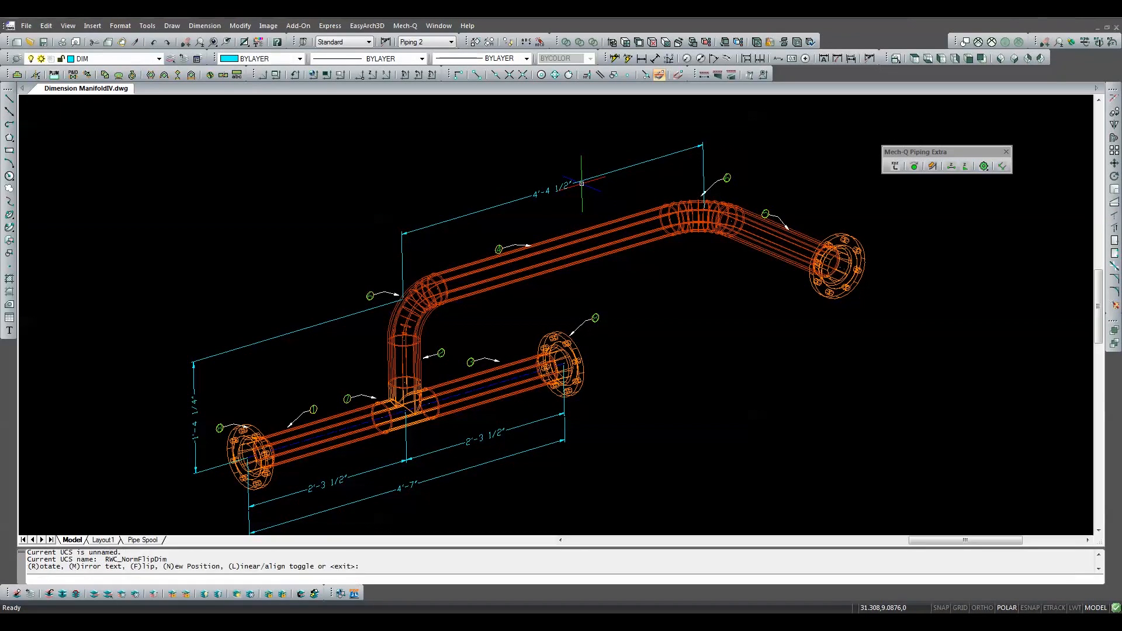
Dimension the short upper pipe from the second elbow's corner to the flange's centre, starting at the long pipe dimension's end
left_click(1001, 167)
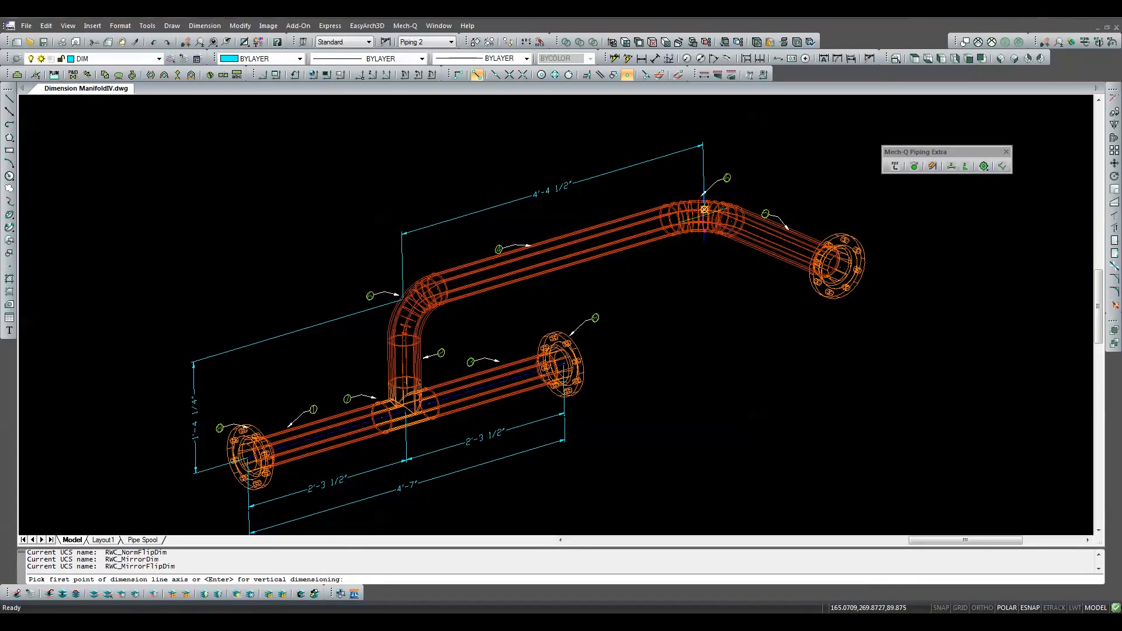
left_click(704, 208)
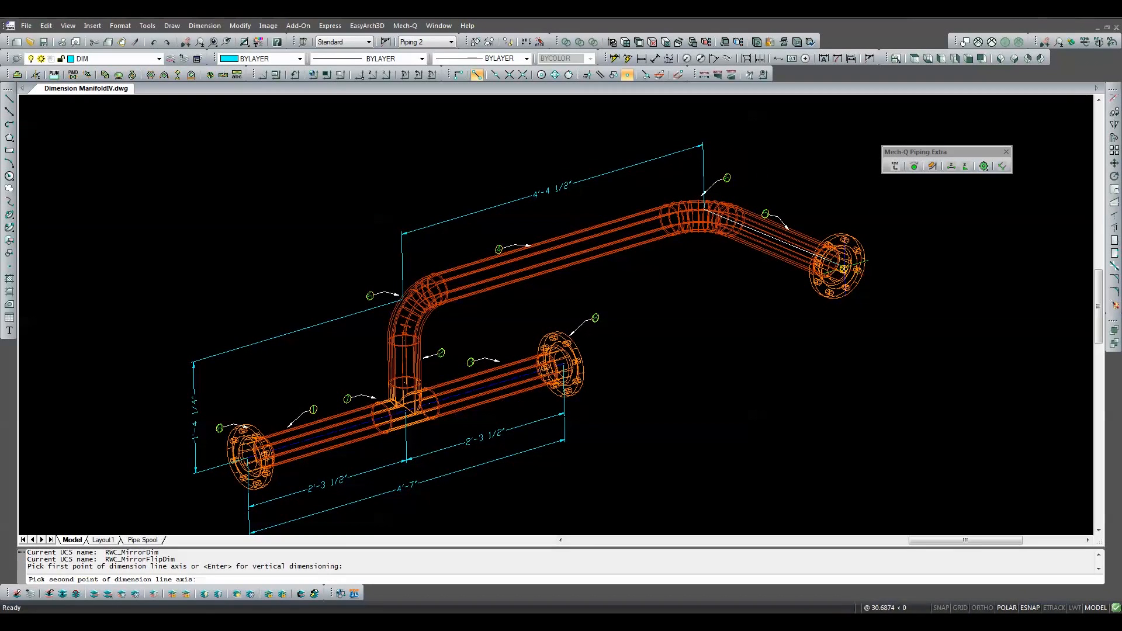
left_click(844, 261)
key("Return")
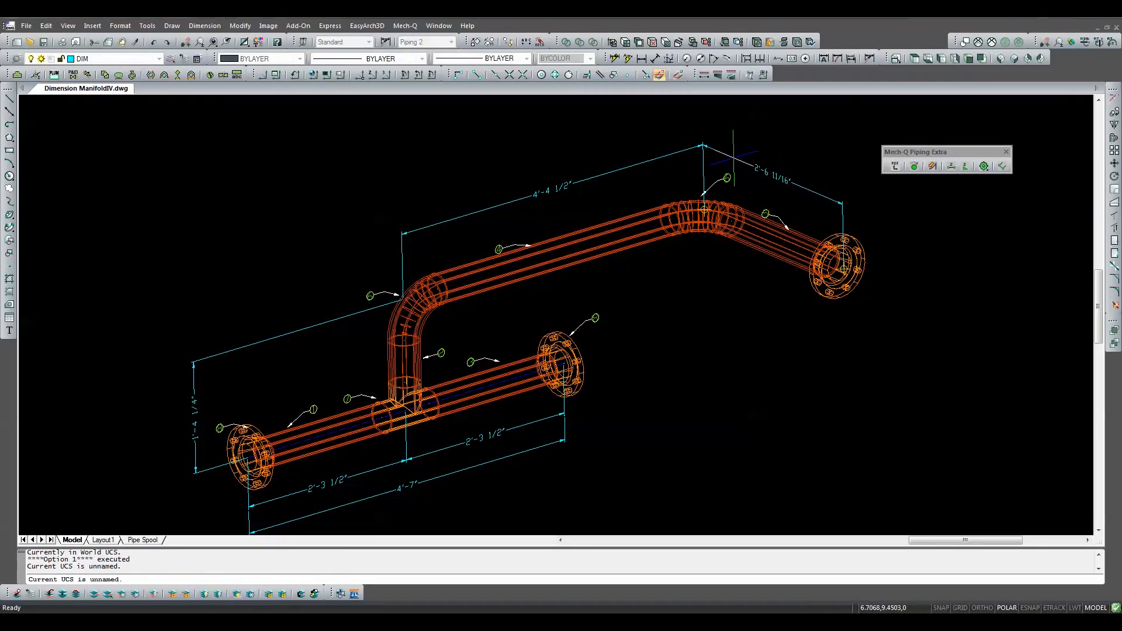
left_click(703, 143)
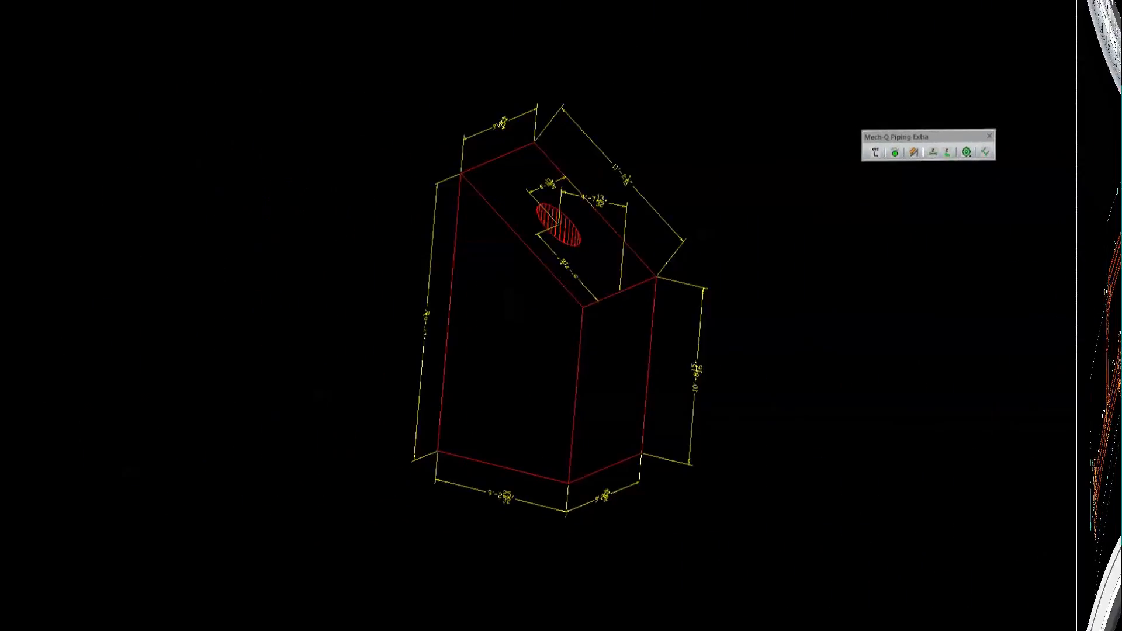